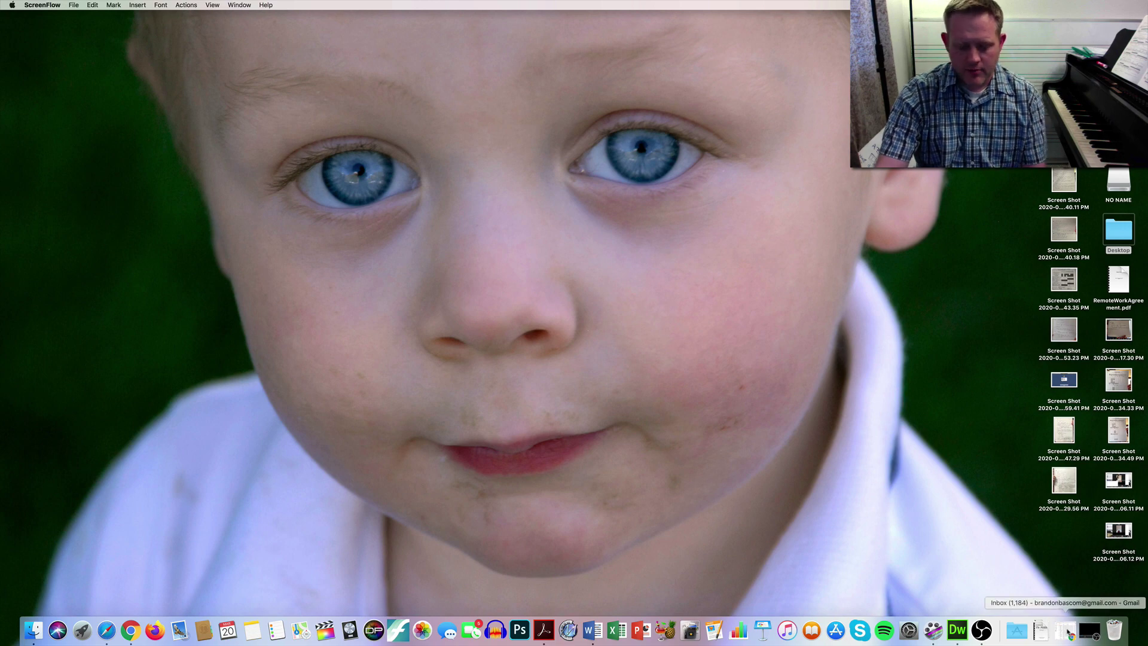
# Switch to Chrome on obsproject.com before launching OBS Studio
pyautogui.press('super+Tab')
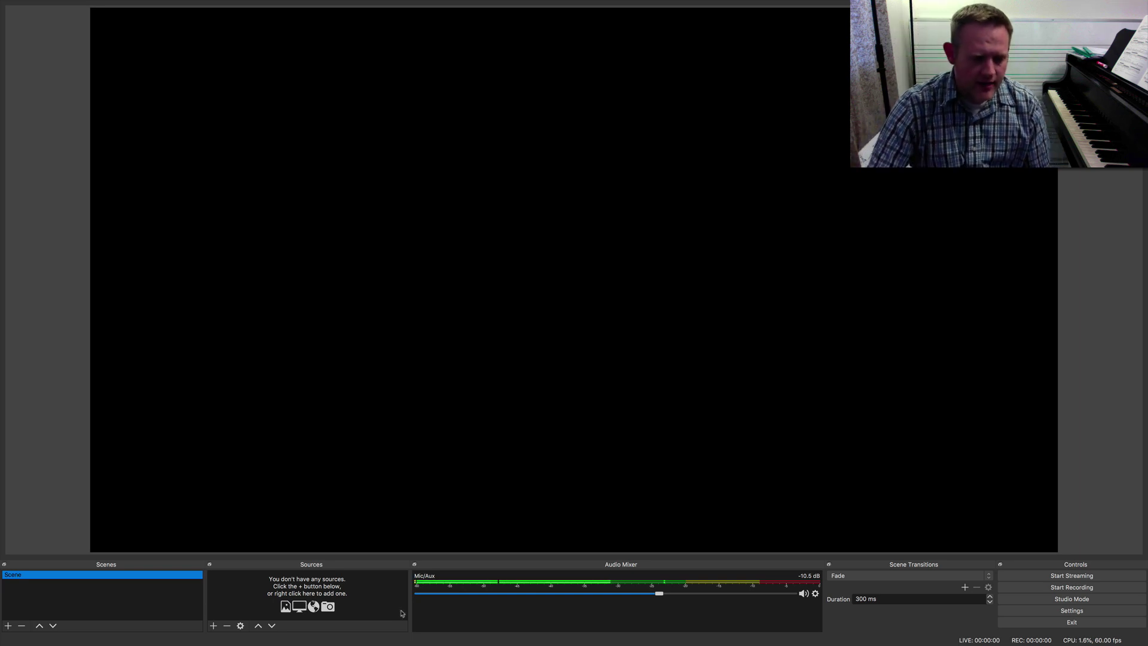
# Add a Video Capture Device source using the FaceTime HD Camera (Built-in)
pyautogui.click(213, 626)
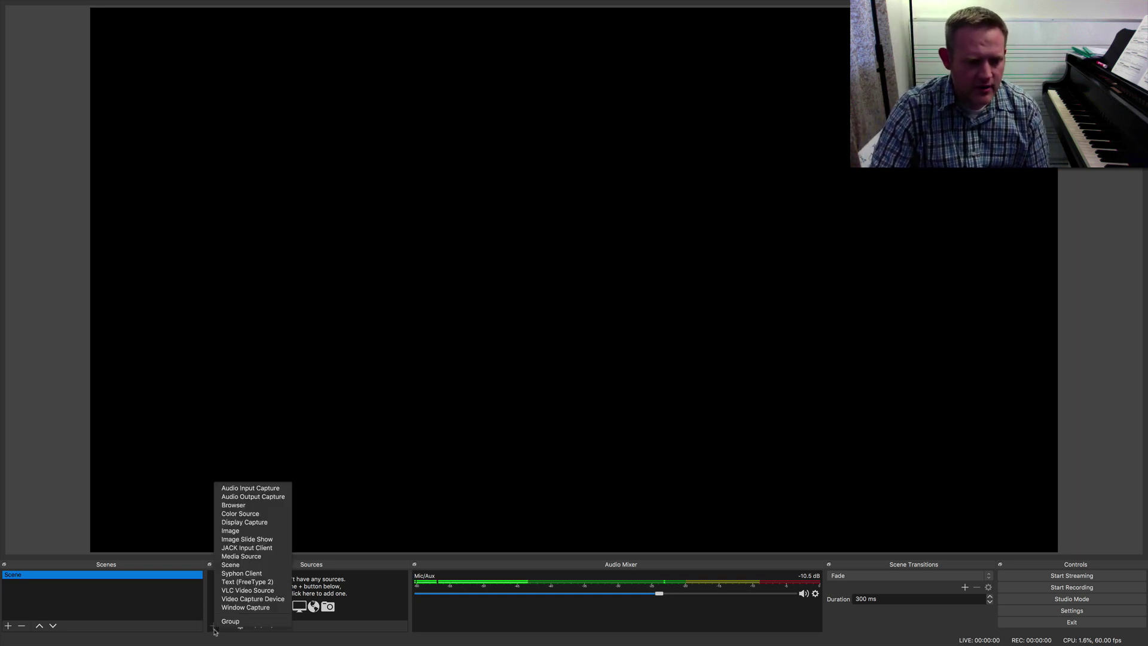
pyautogui.click(228, 599)
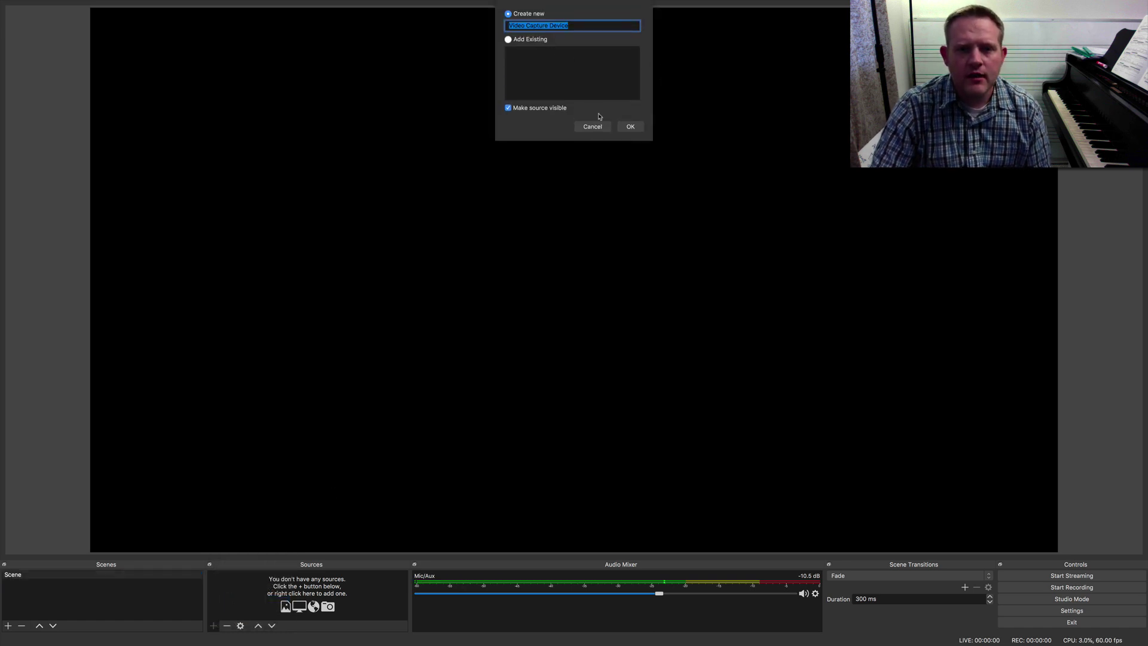
pyautogui.click(630, 128)
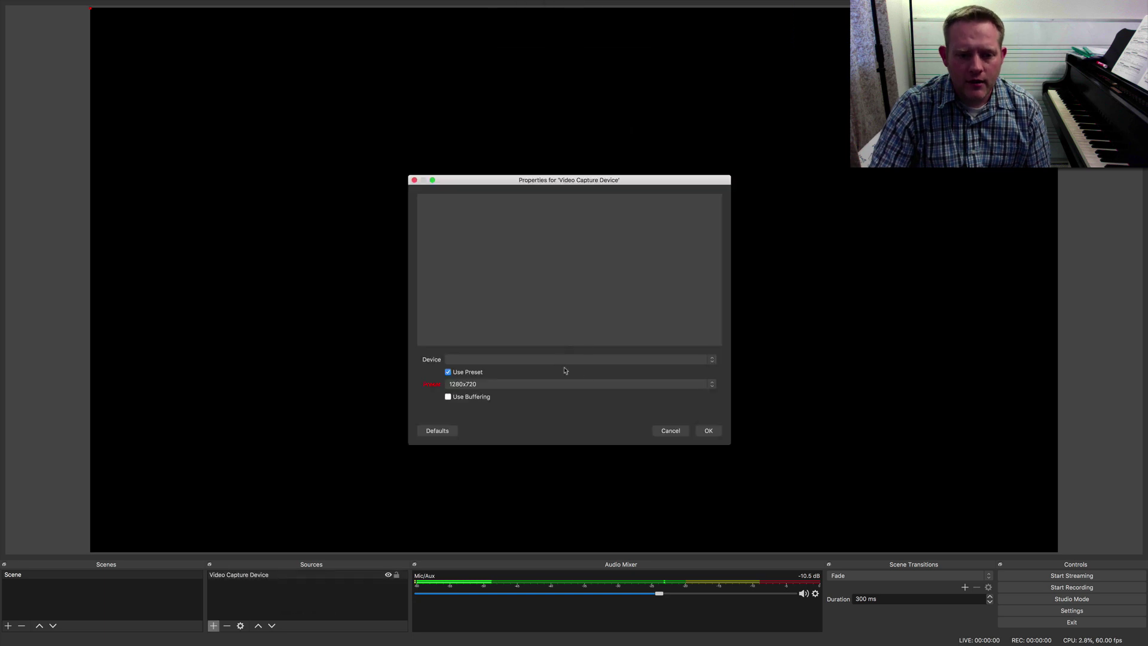
pyautogui.click(533, 360)
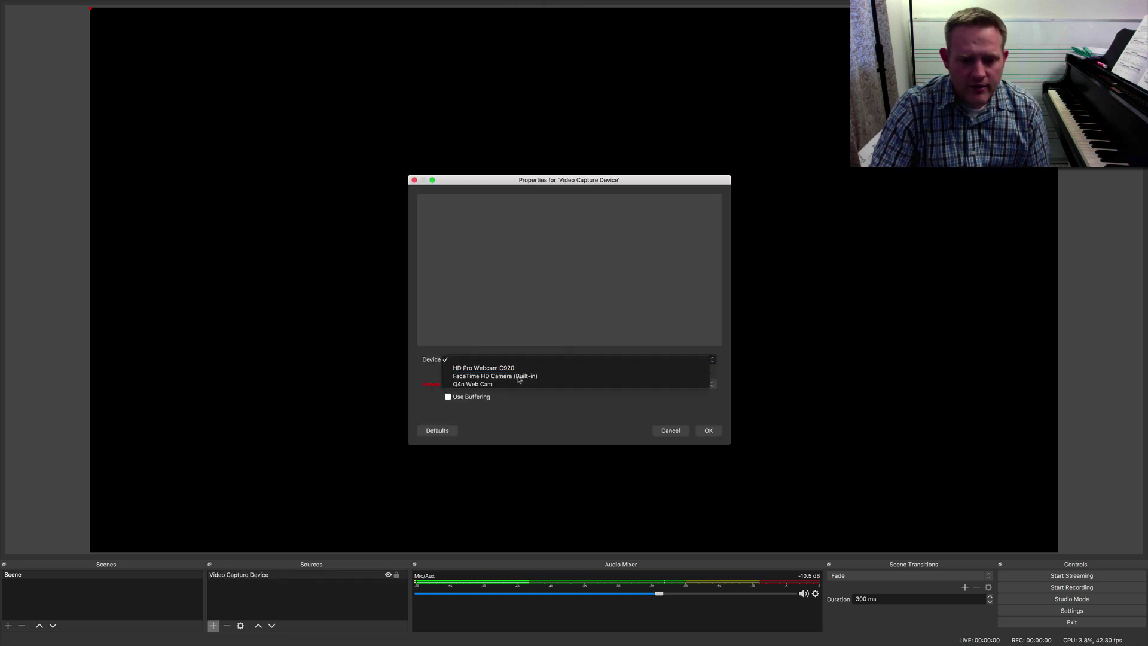
pyautogui.click(519, 378)
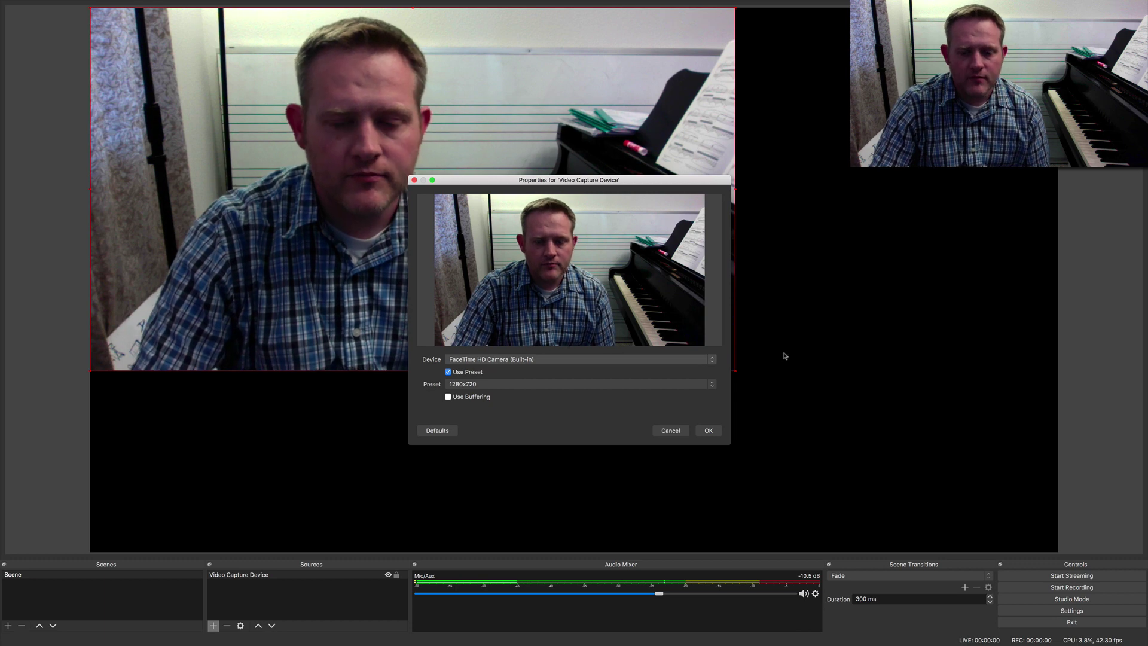
pyautogui.click(708, 431)
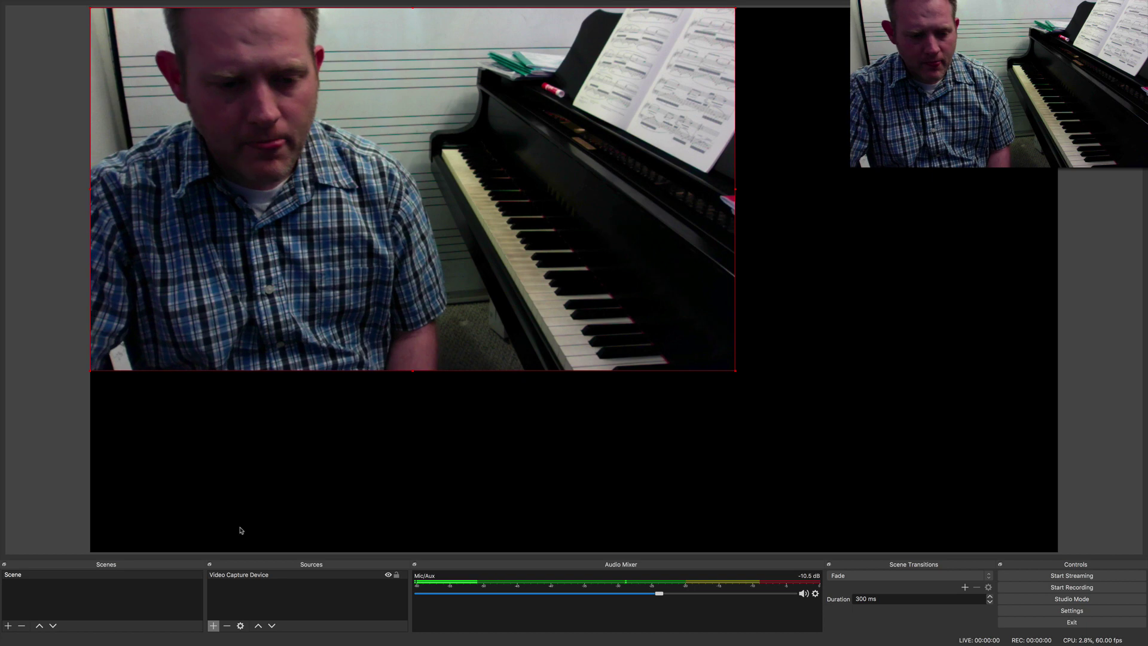
pyautogui.click(214, 626)
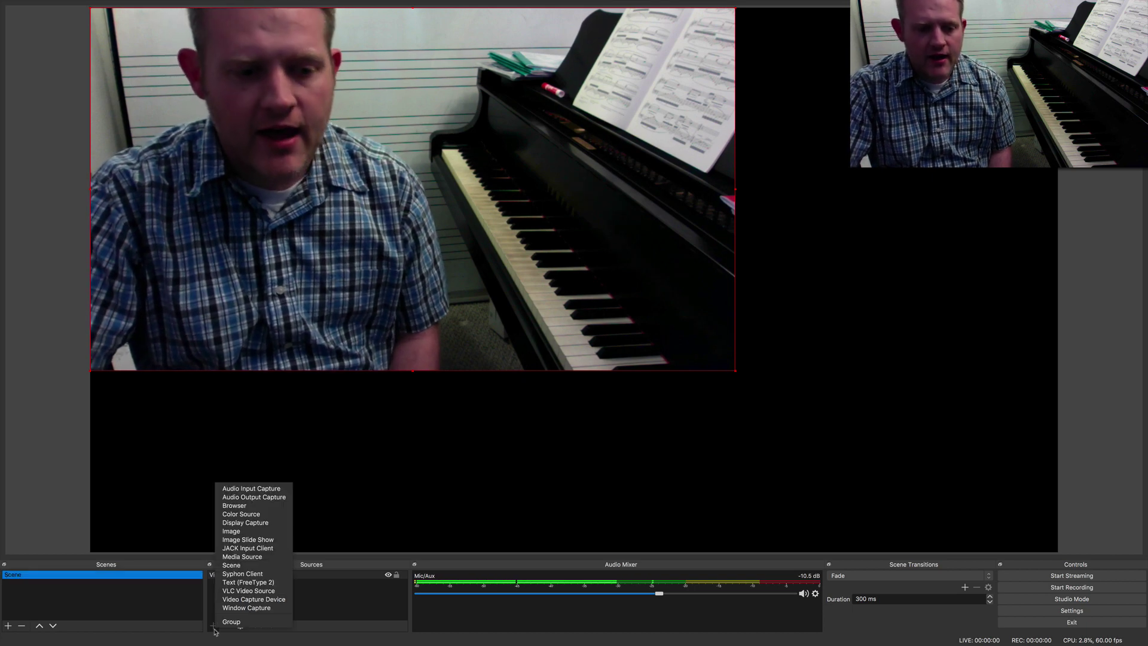
# Add Video Capture Device 2 from the HD Pro Webcam C920 and nudge it on the canvas
pyautogui.click(228, 600)
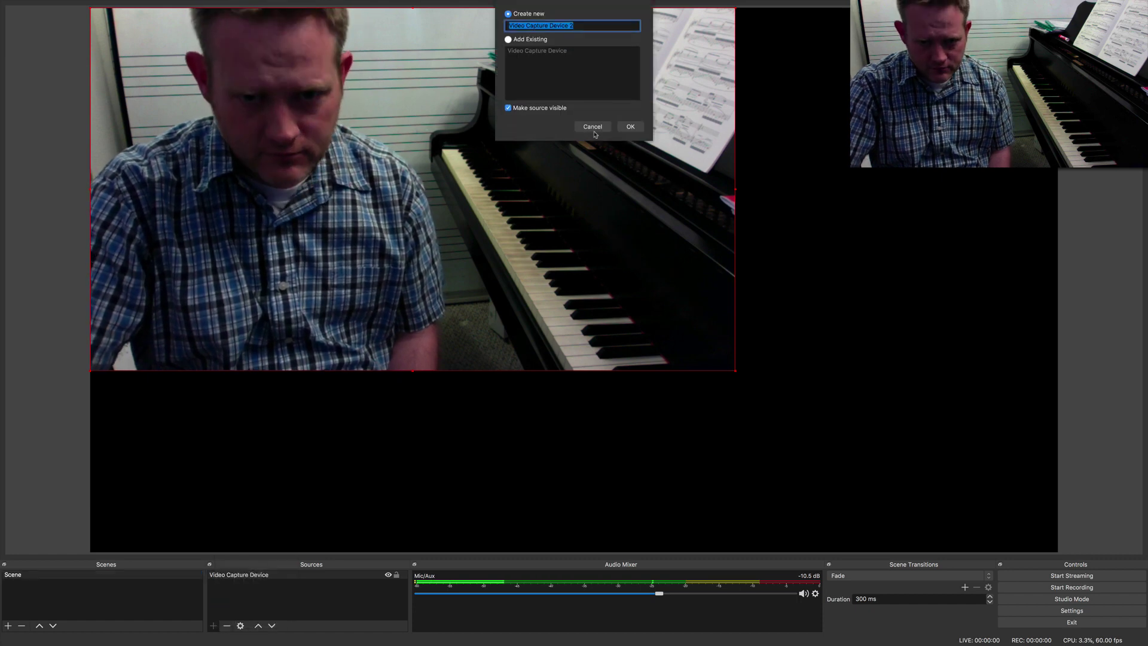
pyautogui.click(630, 126)
pyautogui.click(543, 360)
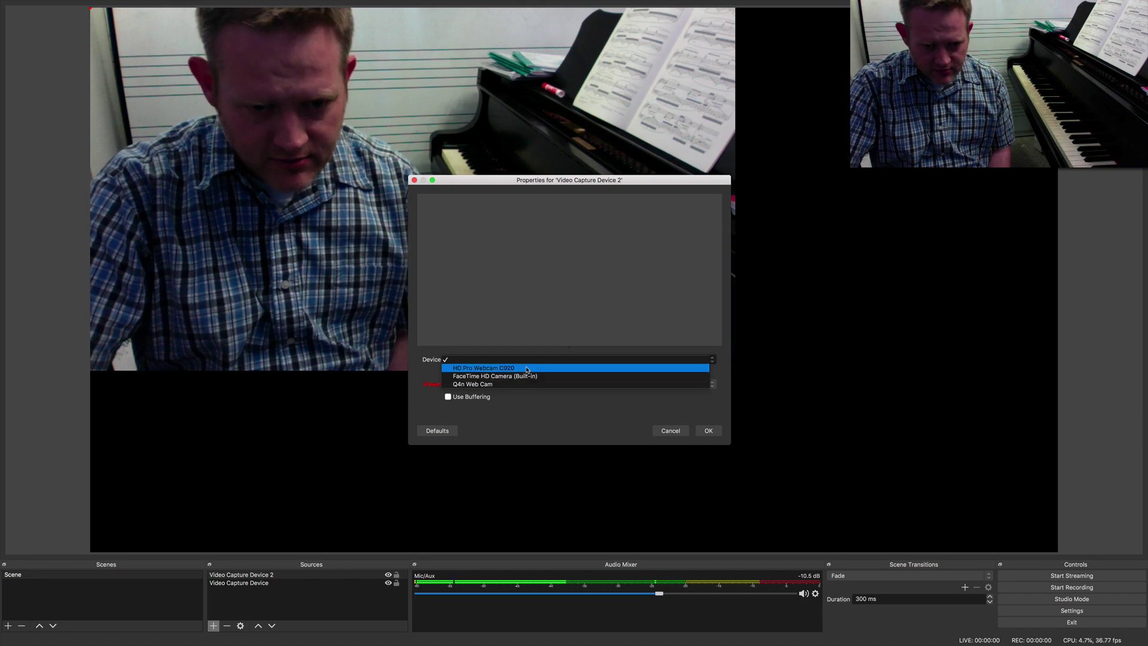
pyautogui.click(526, 368)
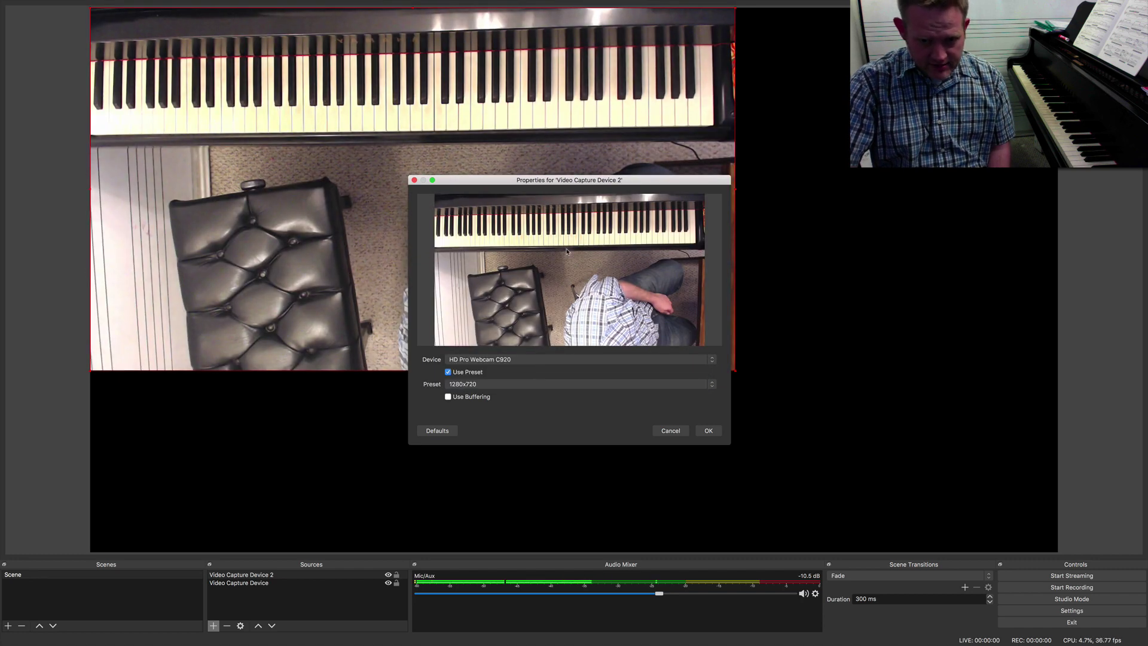
pyautogui.click(706, 431)
pyautogui.moveTo(416, 92); pyautogui.dragTo(559, 224)
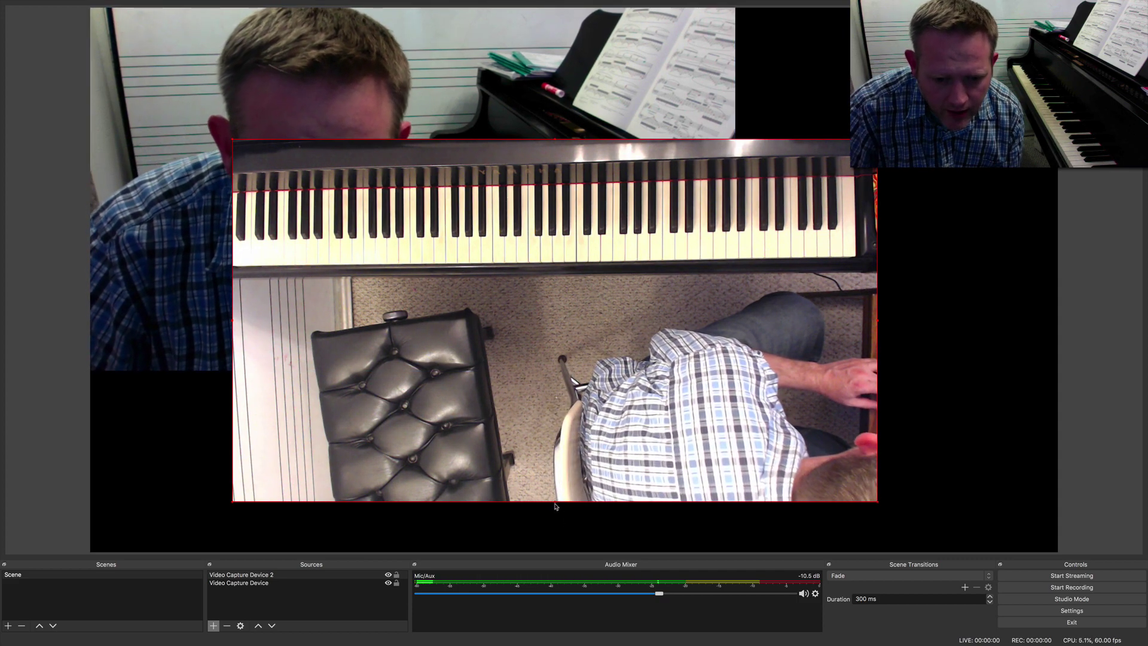
# Crop the overhead C920 view to the keyboard strip and move it below the face camera
pyautogui.rightClick(553, 504)
pyautogui.click(540, 422)
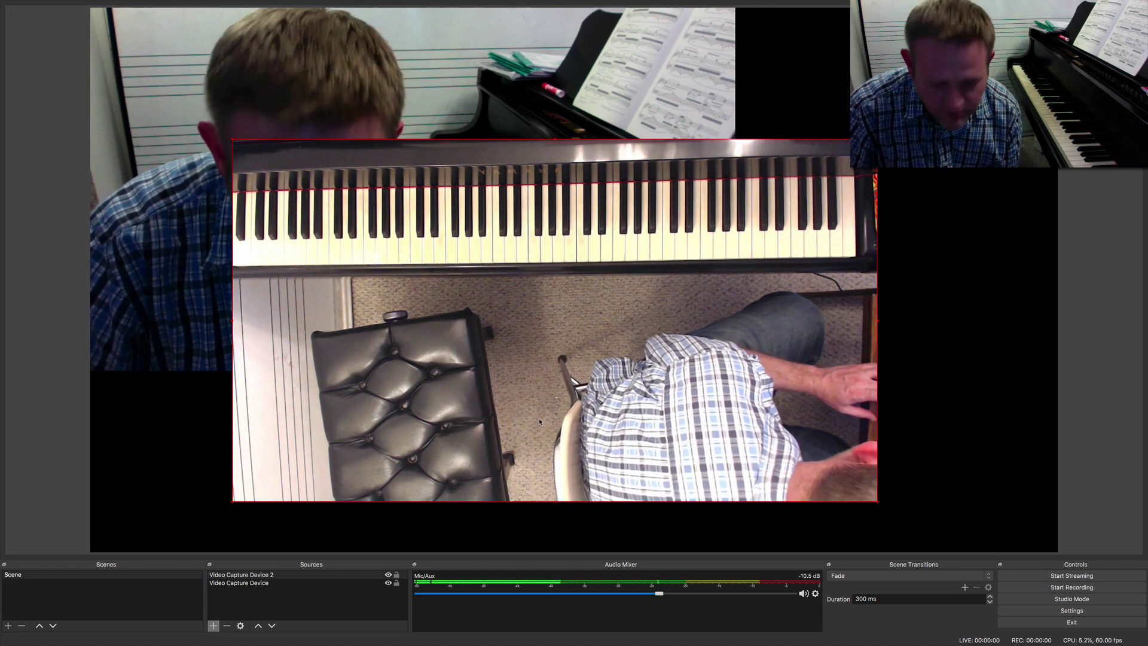
pyautogui.moveTo(553, 506); pyautogui.dragTo(552, 295)
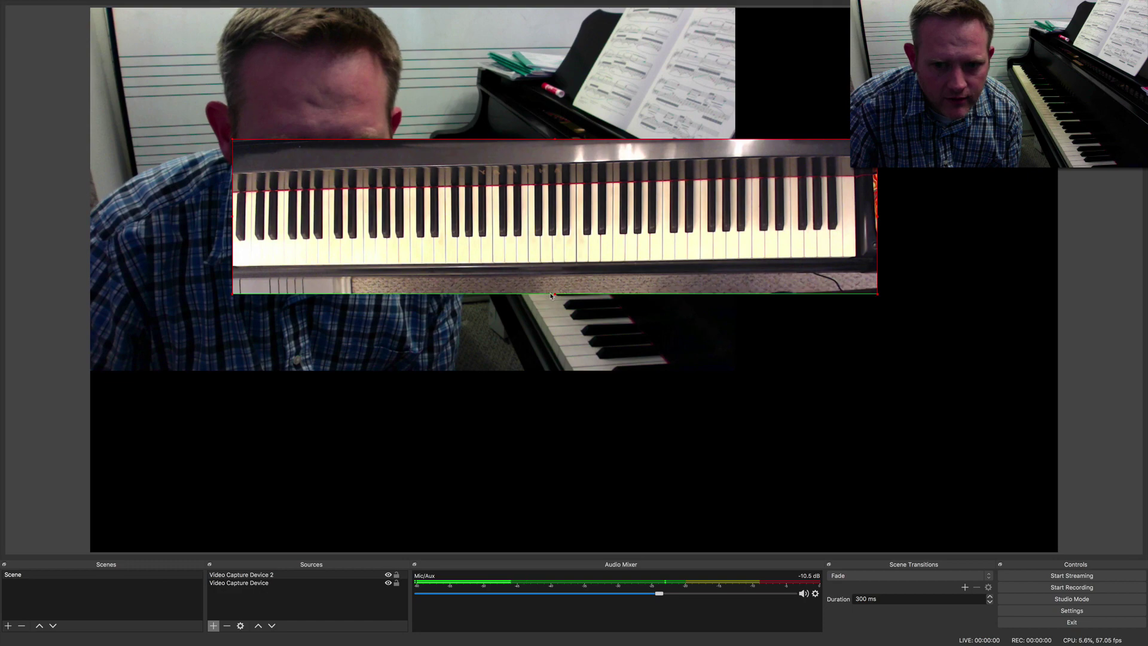
pyautogui.moveTo(554, 203); pyautogui.dragTo(418, 462)
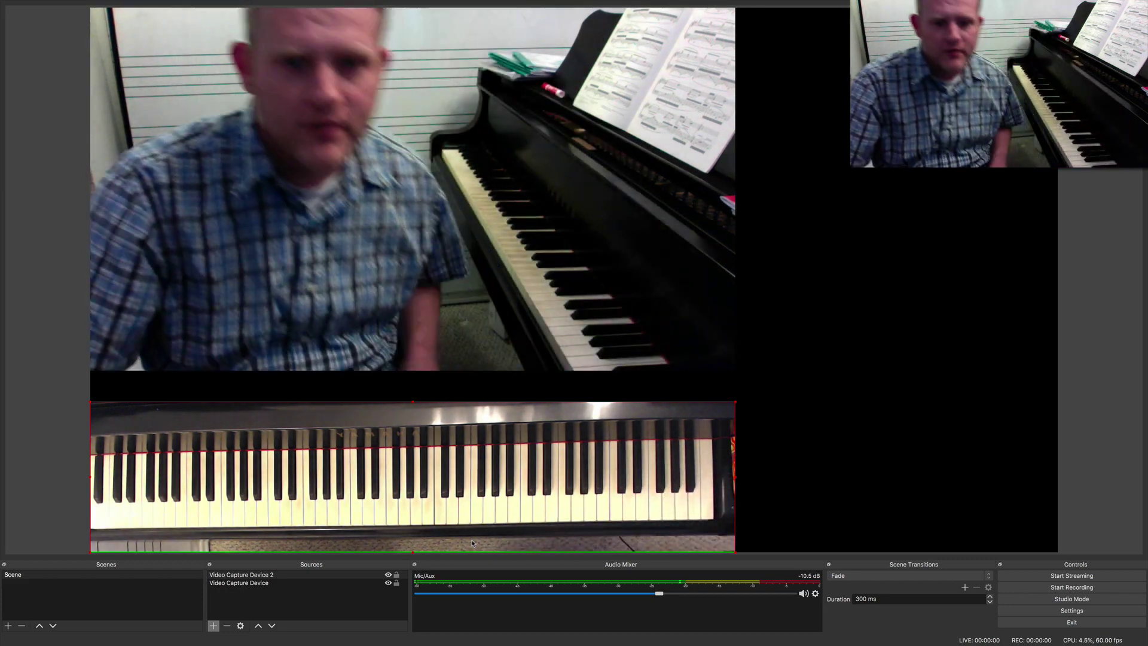
pyautogui.click(213, 625)
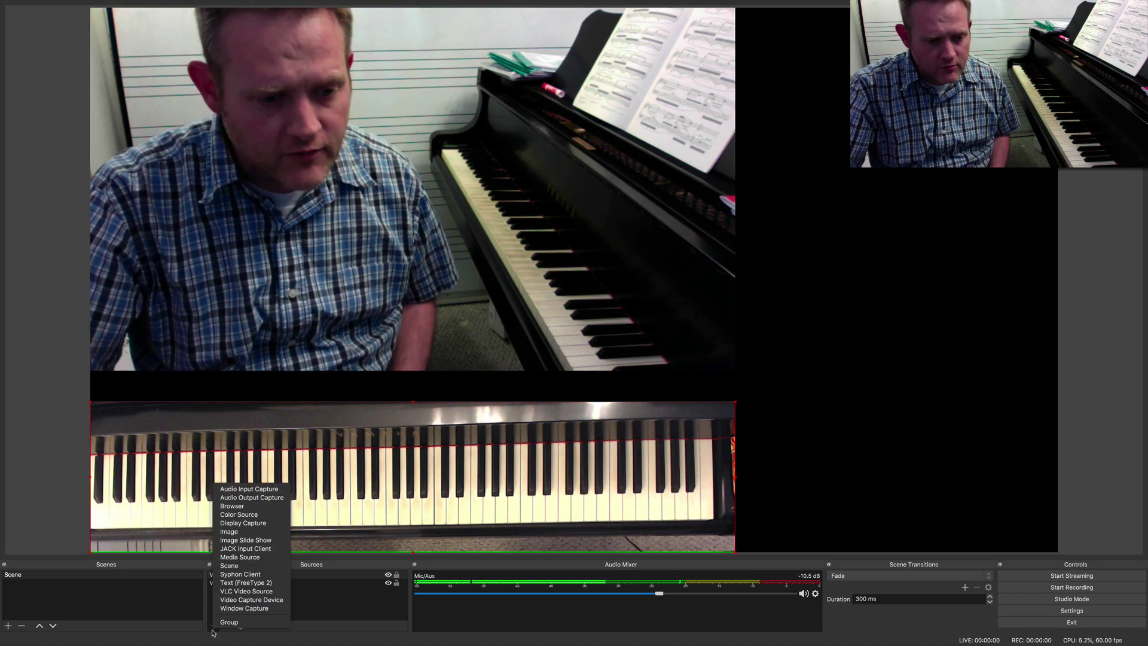
# Add Video Capture Device 3 using the Q4n Web Cam
pyautogui.click(221, 599)
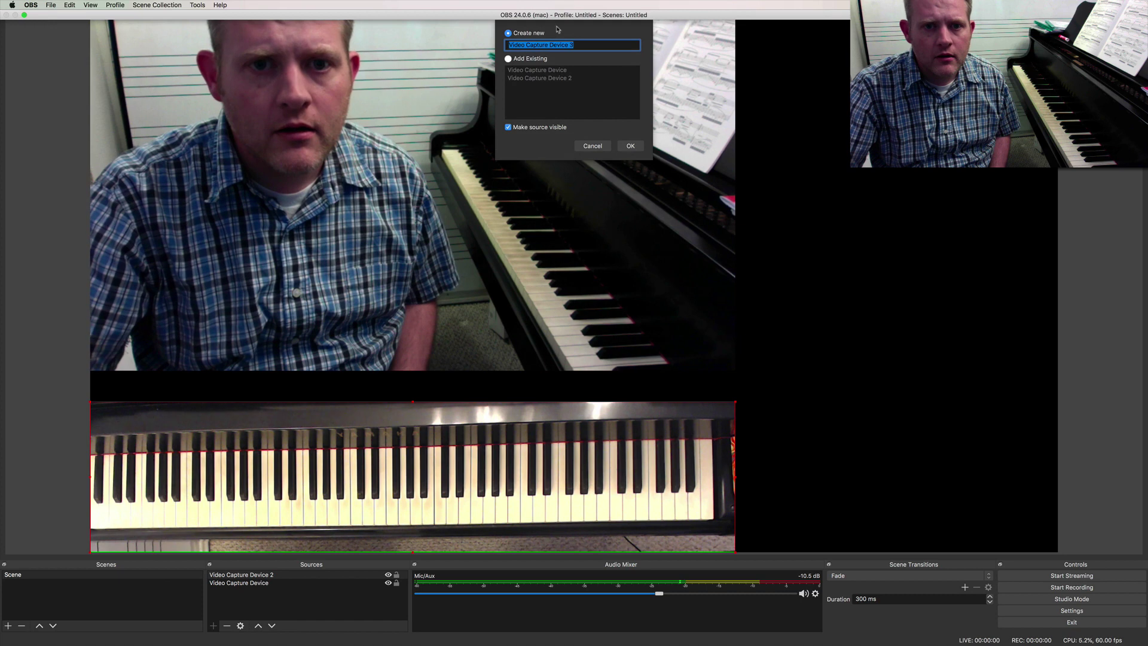
pyautogui.click(630, 127)
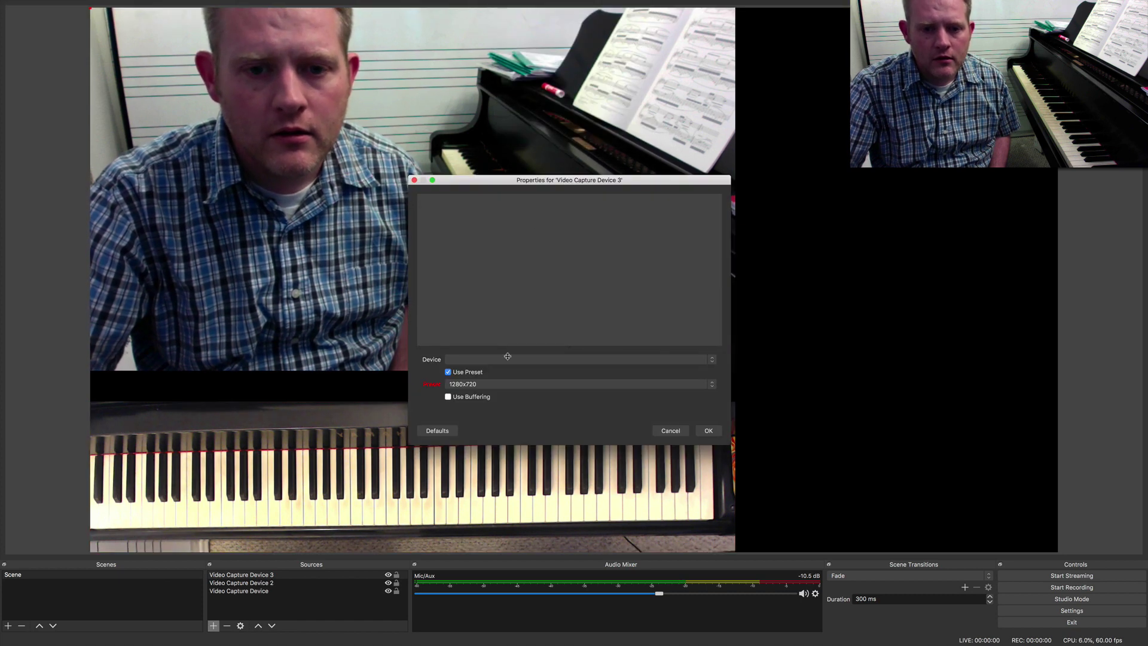
pyautogui.click(468, 358)
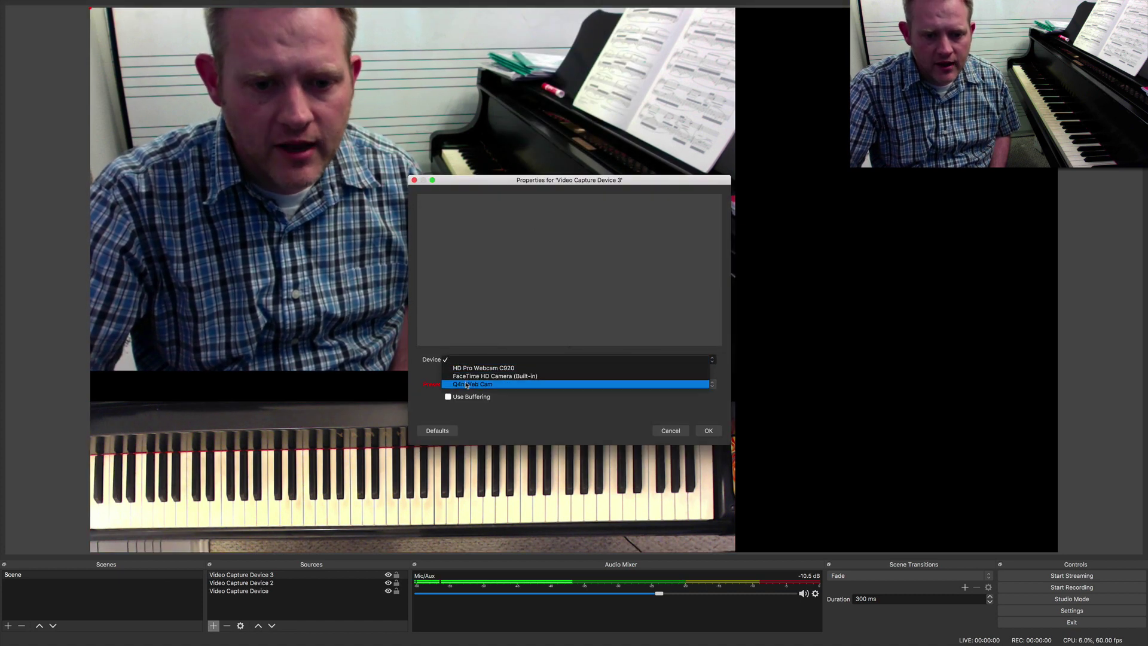
pyautogui.click(467, 383)
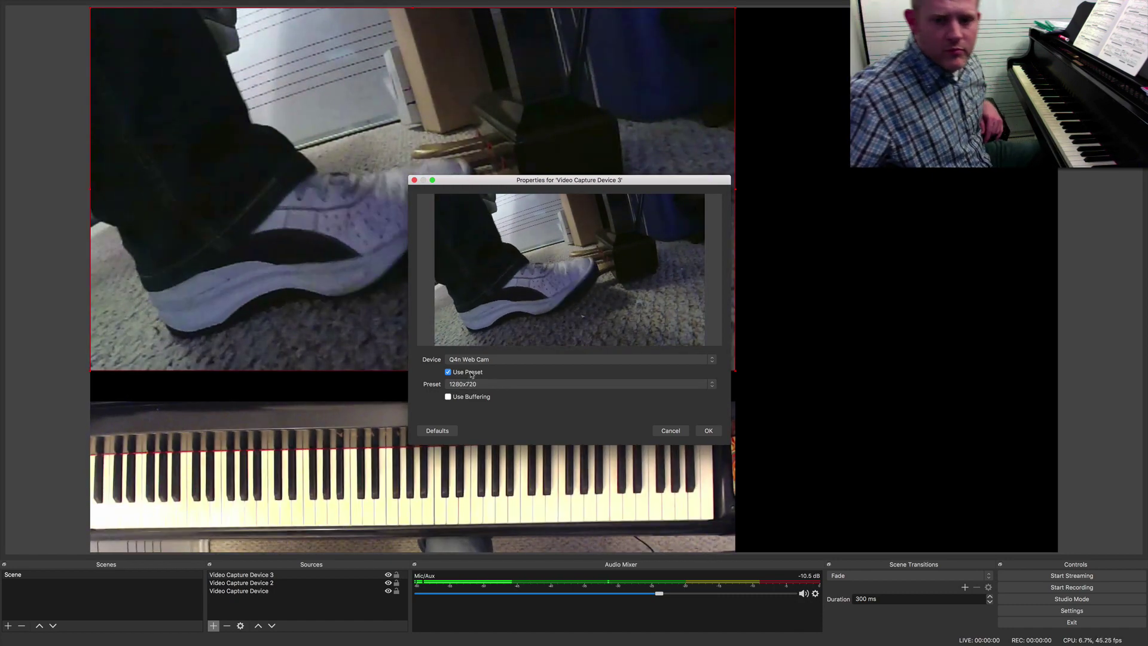
pyautogui.click(707, 431)
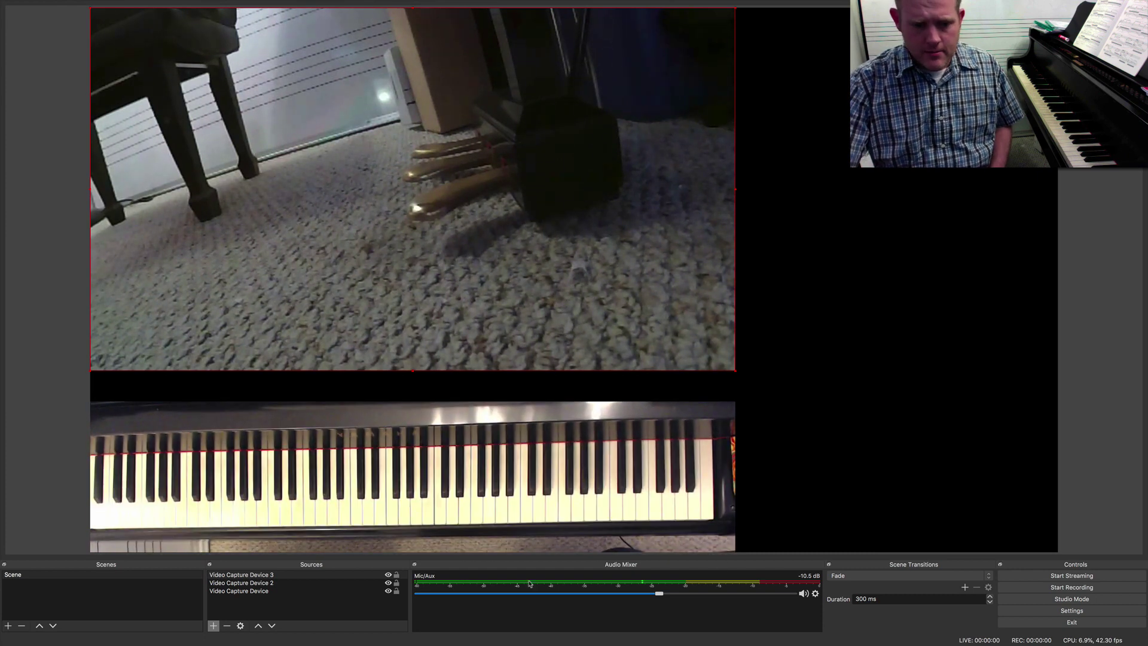
# Shrink the pedal camera into the bottom-right corner, hiding the other cameras meanwhile, then show them again
pyautogui.click(247, 575)
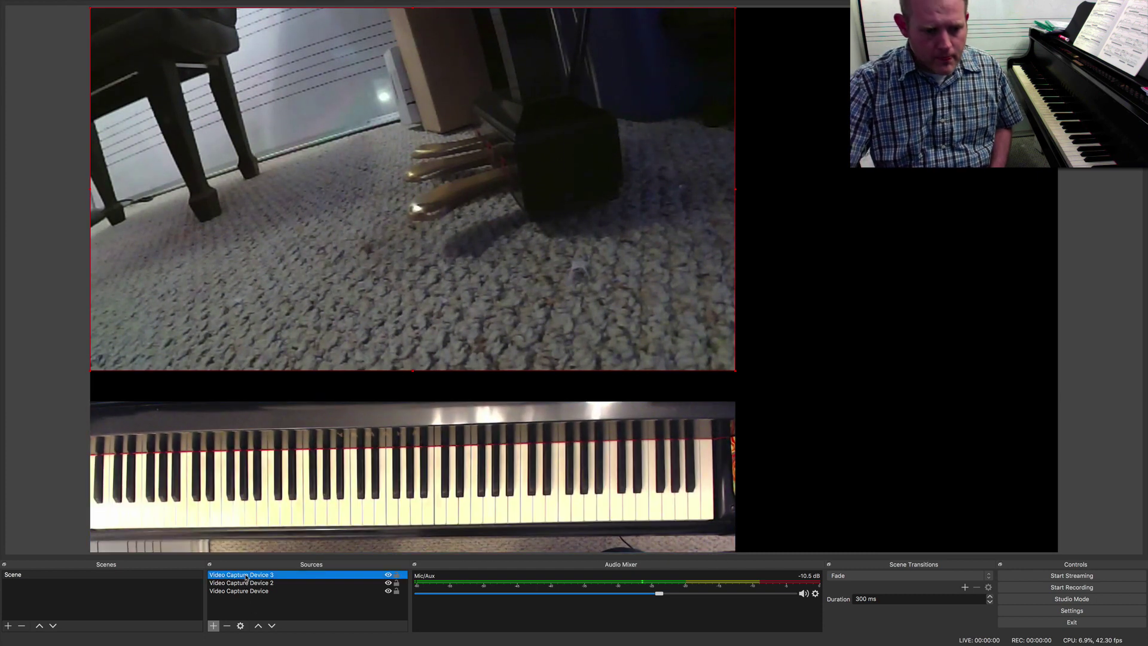
pyautogui.click(388, 582)
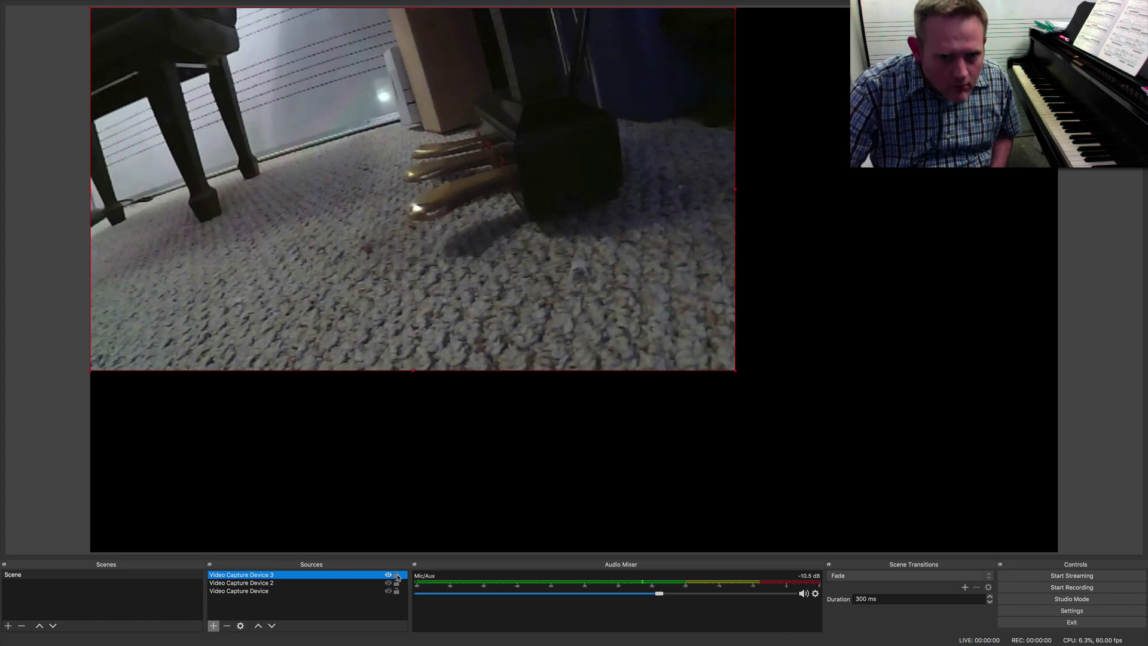
pyautogui.moveTo(735, 373); pyautogui.dragTo(278, 156)
pyautogui.moveTo(171, 59); pyautogui.dragTo(877, 456)
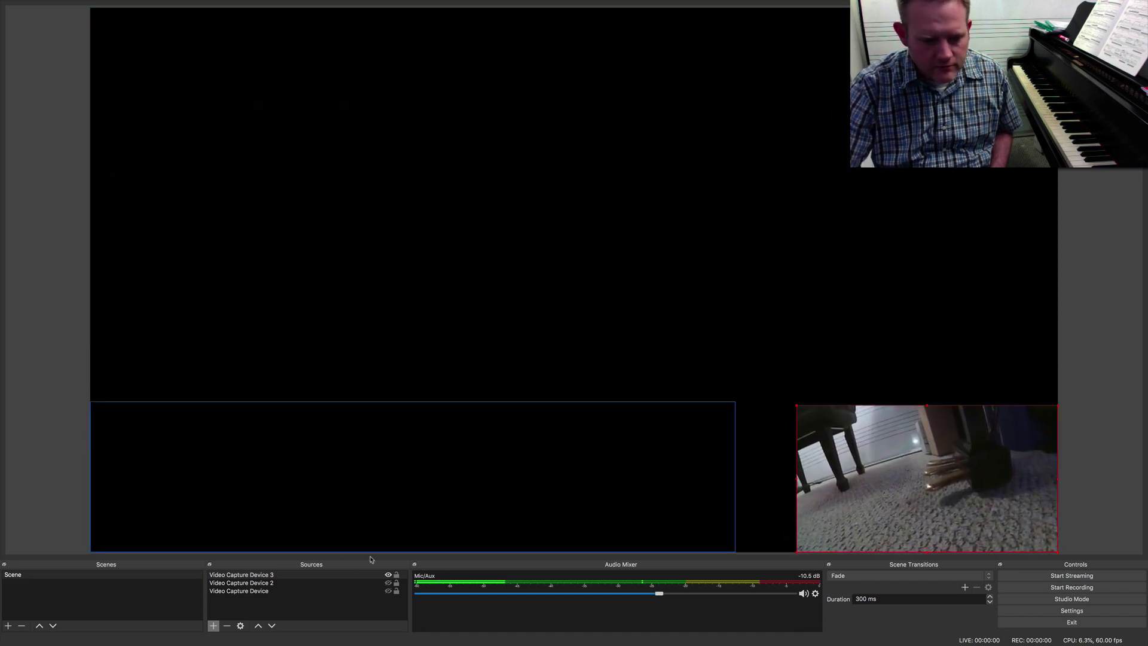
pyautogui.click(388, 583)
pyautogui.click(388, 590)
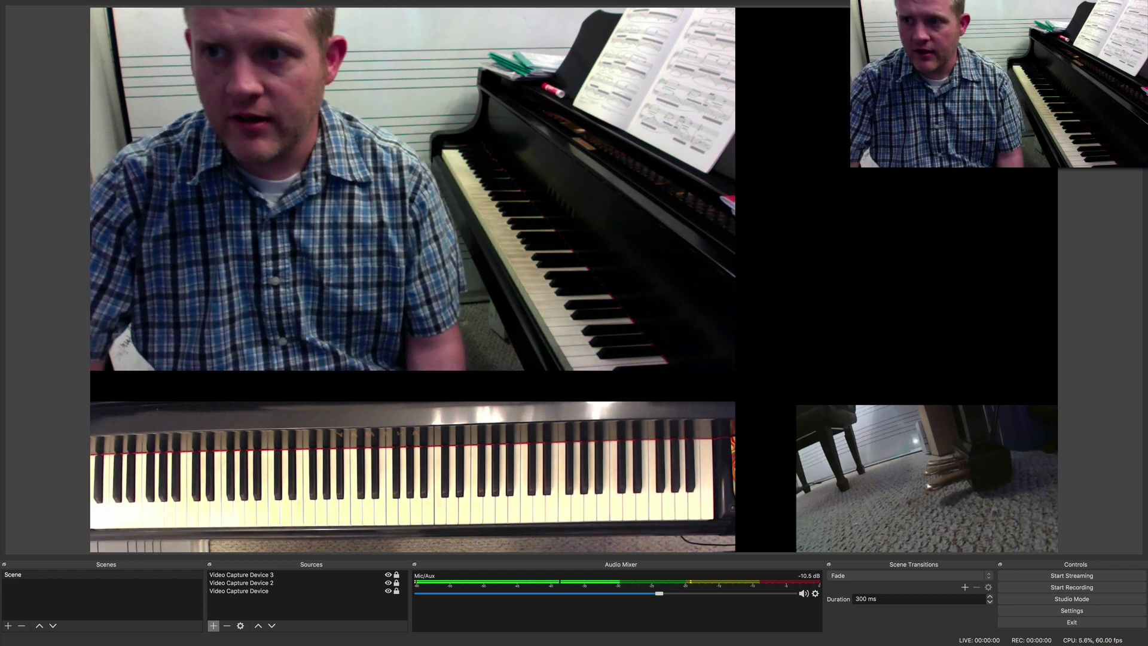
# Launch Classroom Maestro from Spotlight and move its window to the screen centre
pyautogui.press('super+space')
pyautogui.write('class')
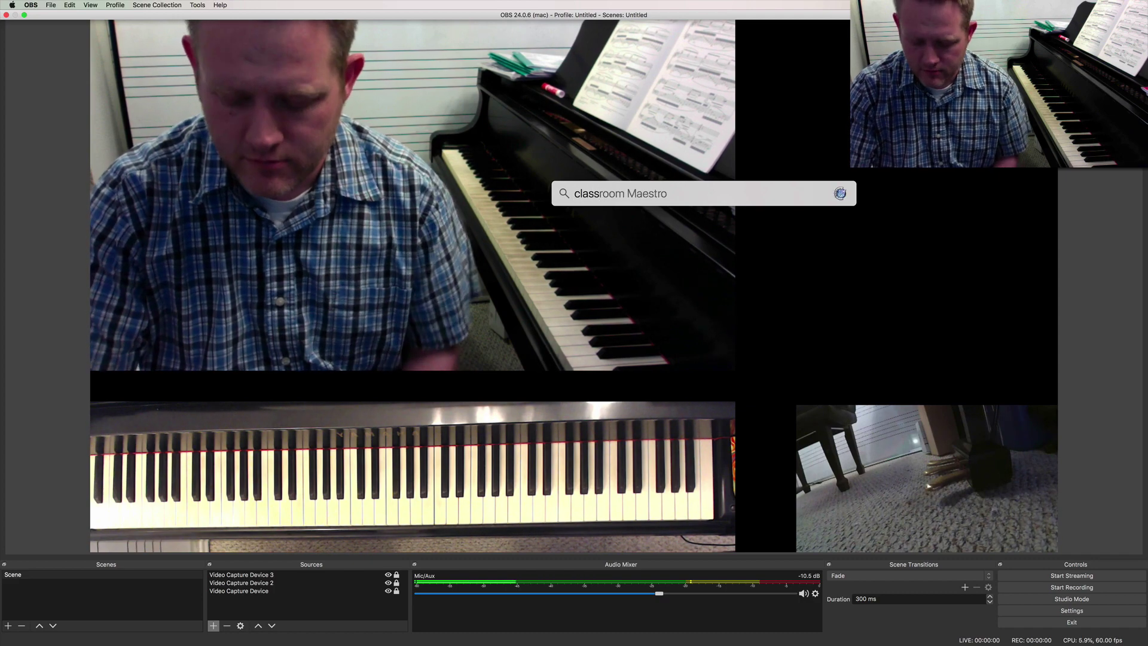
pyautogui.press('Return')
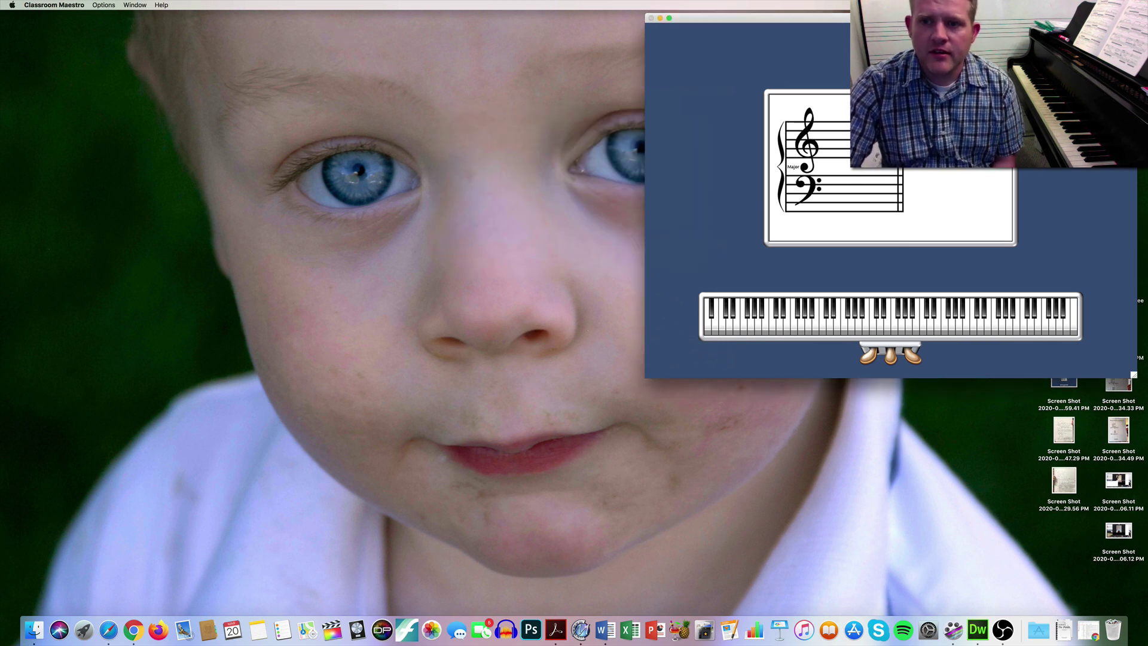
pyautogui.moveTo(882, 18); pyautogui.dragTo(499, 91)
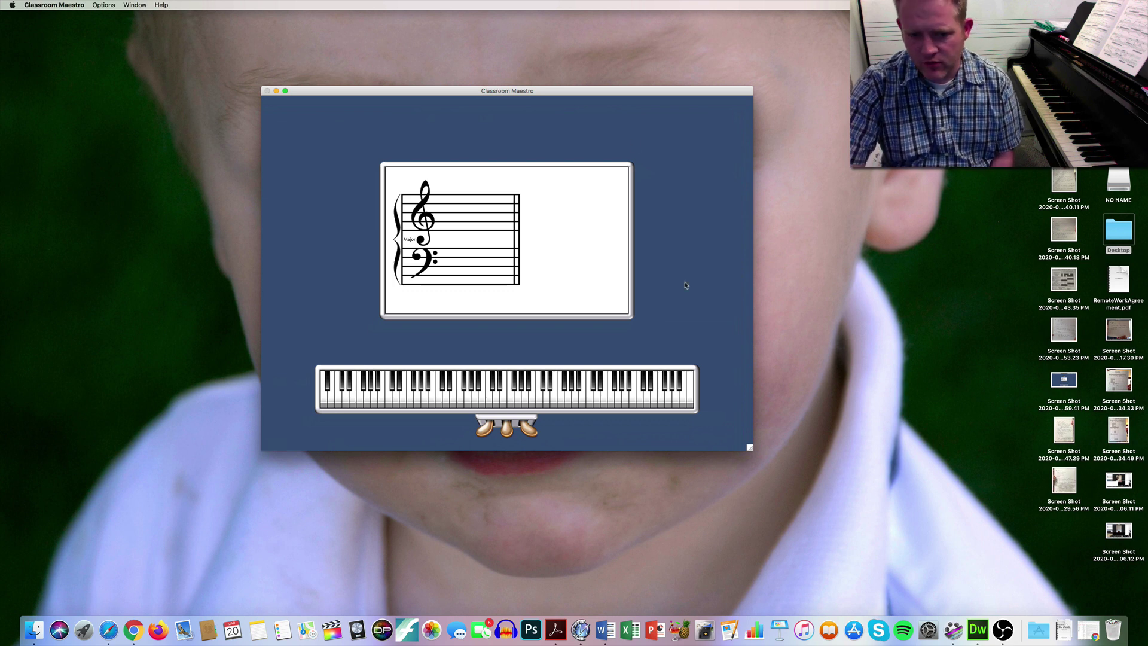
# Zoom the Classroom Maestro window to full size and back to smaller, then return to OBS
pyautogui.click(139, 4)
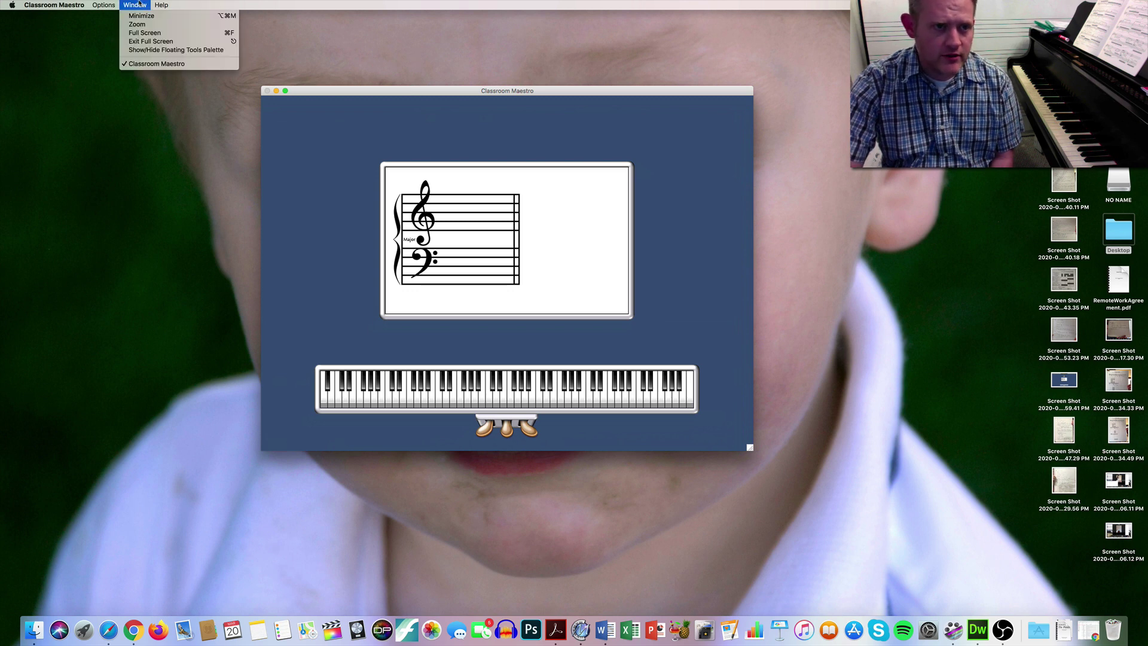
pyautogui.click(137, 24)
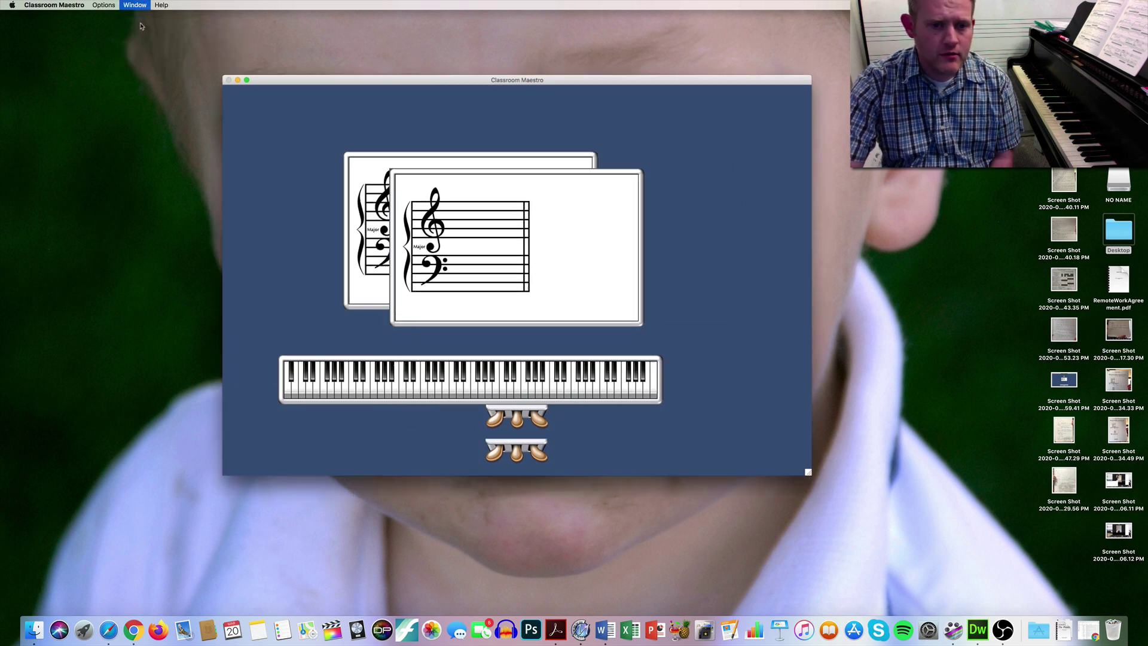
pyautogui.click(139, 4)
pyautogui.click(138, 26)
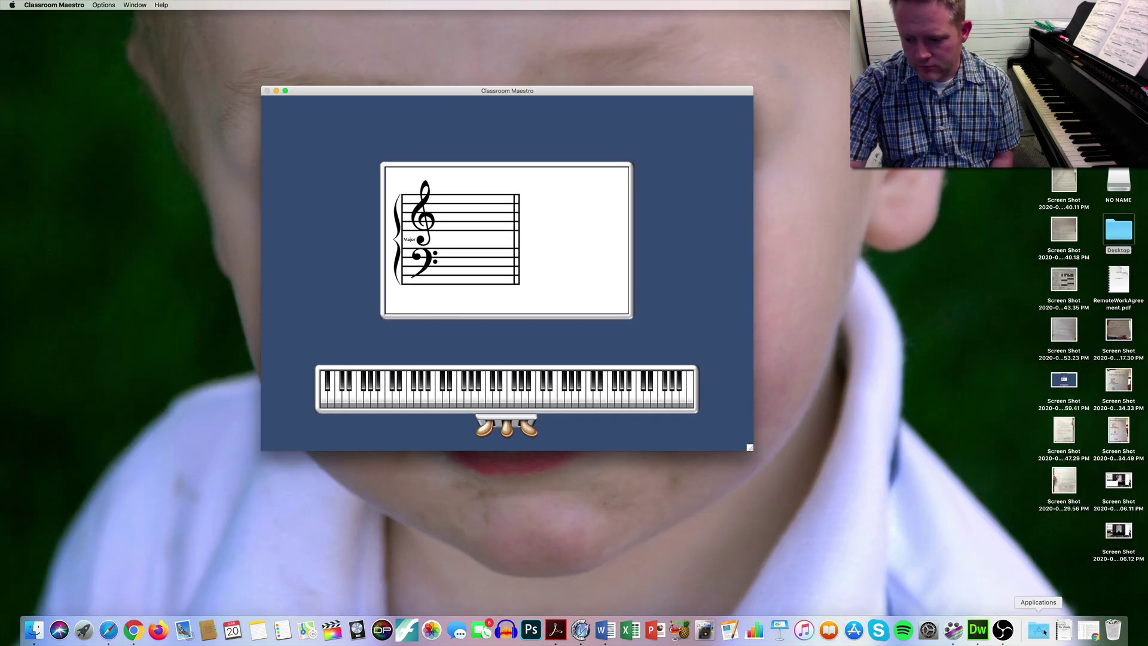
pyautogui.click(1004, 629)
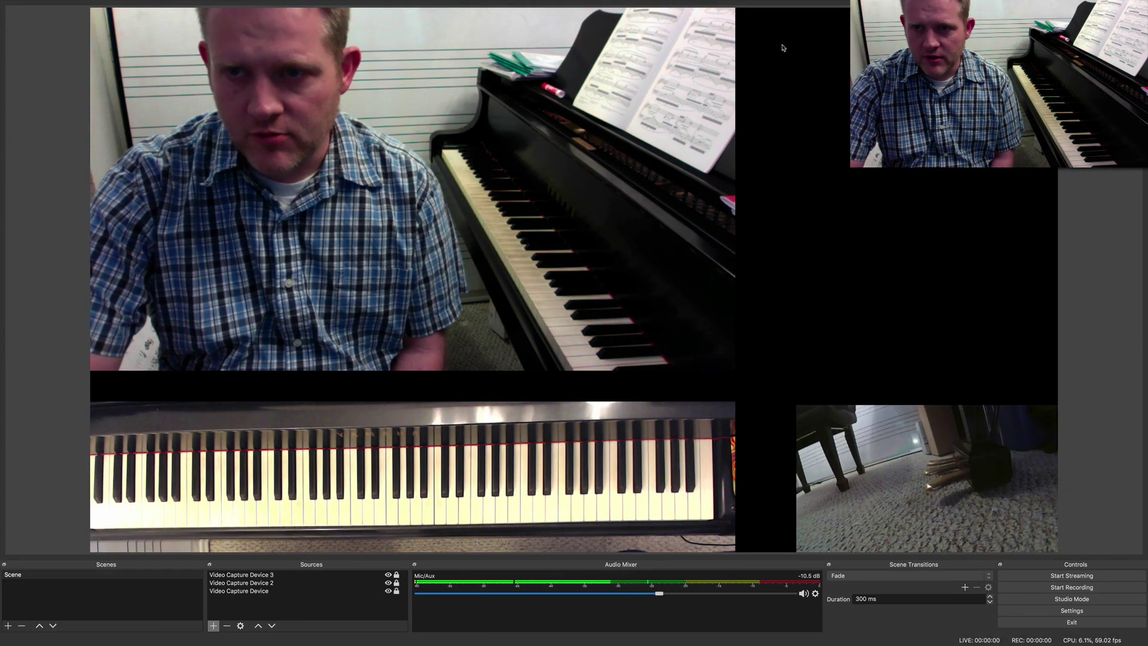
# Exit OBS full screen and add a Window Capture source of the Classroom Maestro window
pyautogui.click(24, 14)
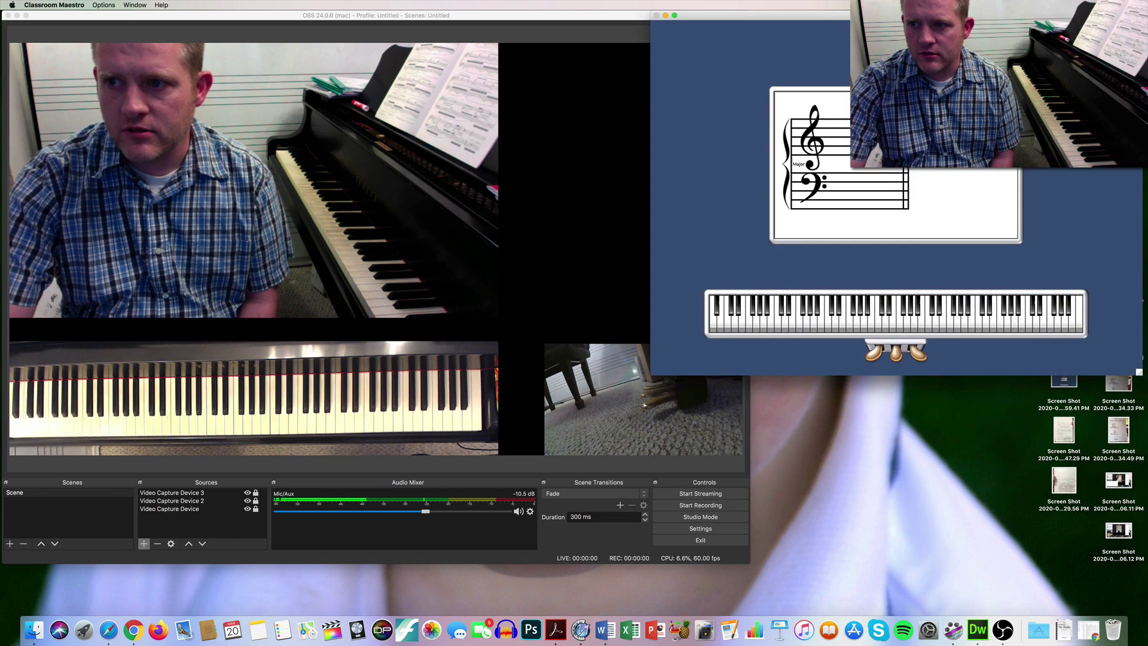
pyautogui.click(145, 544)
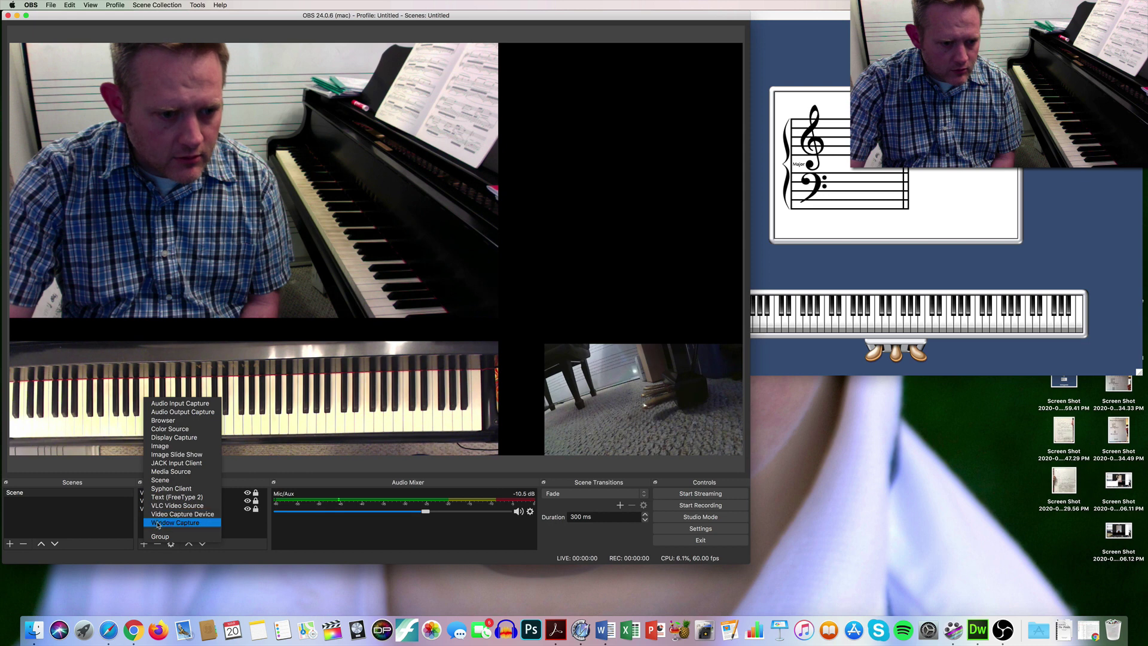
pyautogui.click(158, 522)
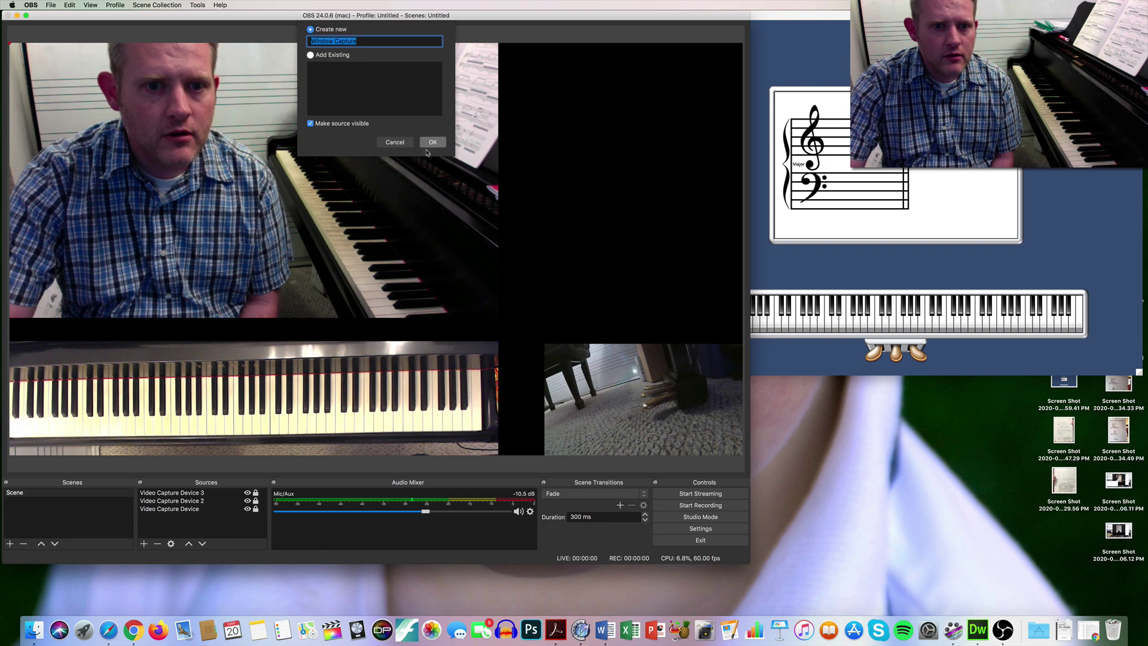
pyautogui.click(431, 147)
pyautogui.click(382, 328)
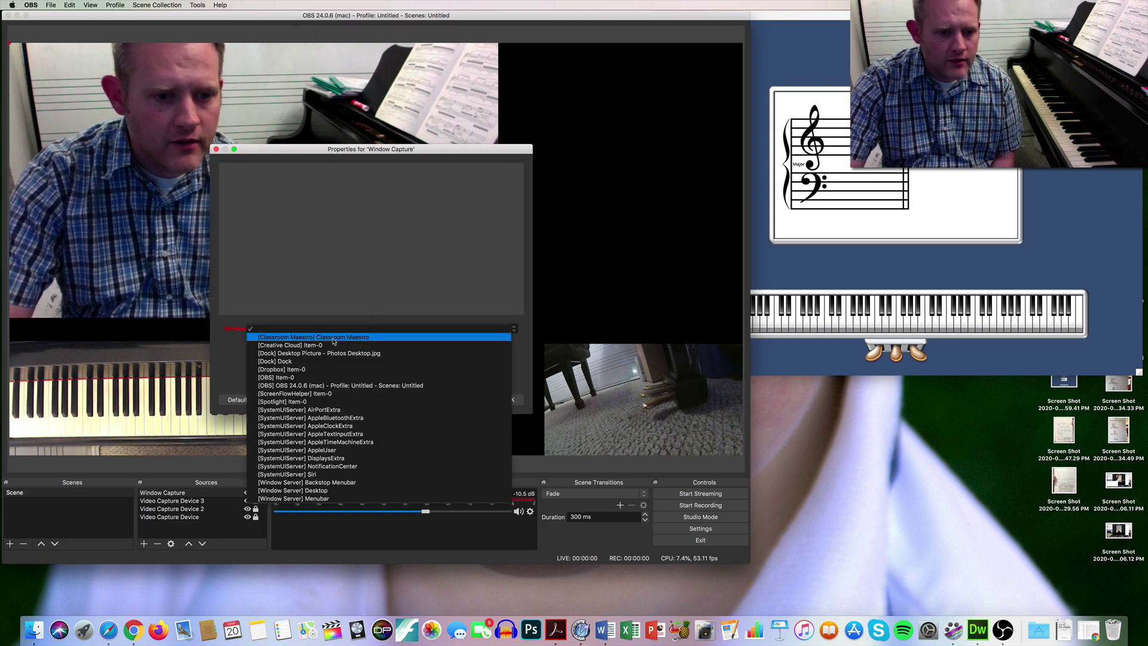
pyautogui.click(333, 338)
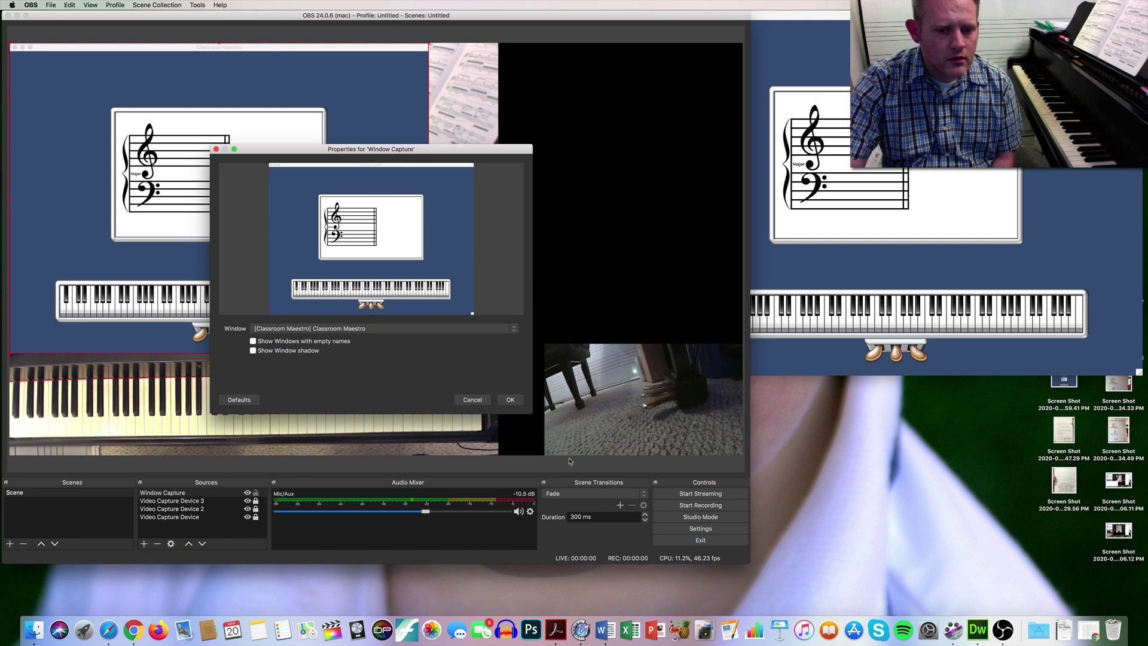
pyautogui.click(519, 405)
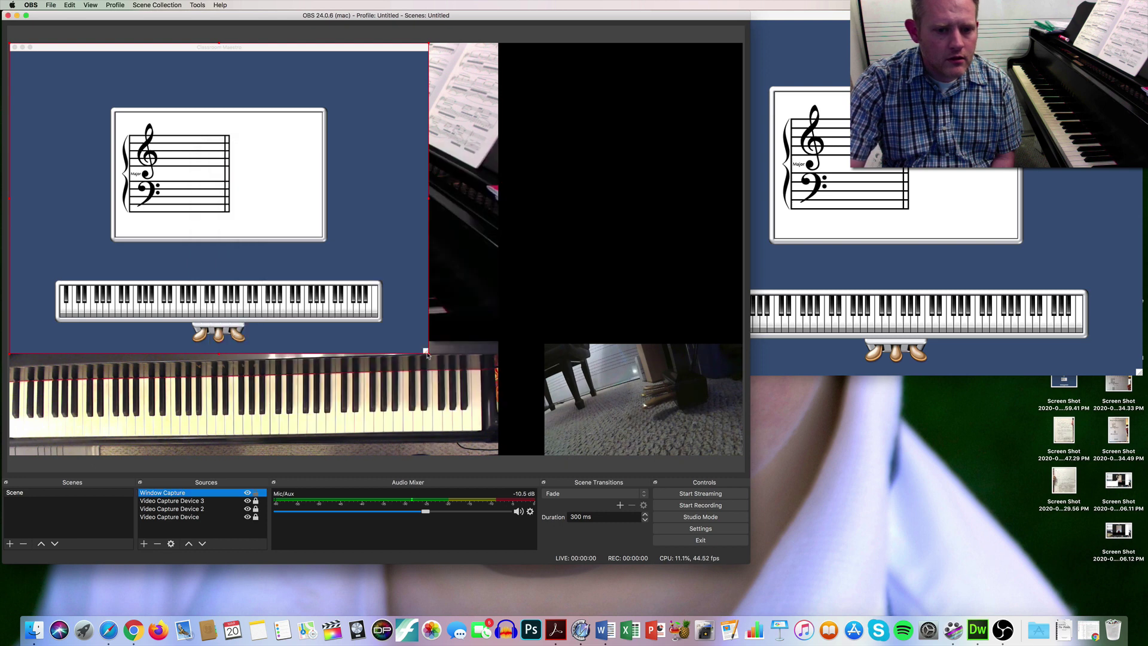
# Resize the Classroom Maestro capture and fit it into the preview's top-right corner
pyautogui.moveTo(427, 355); pyautogui.dragTo(300, 257)
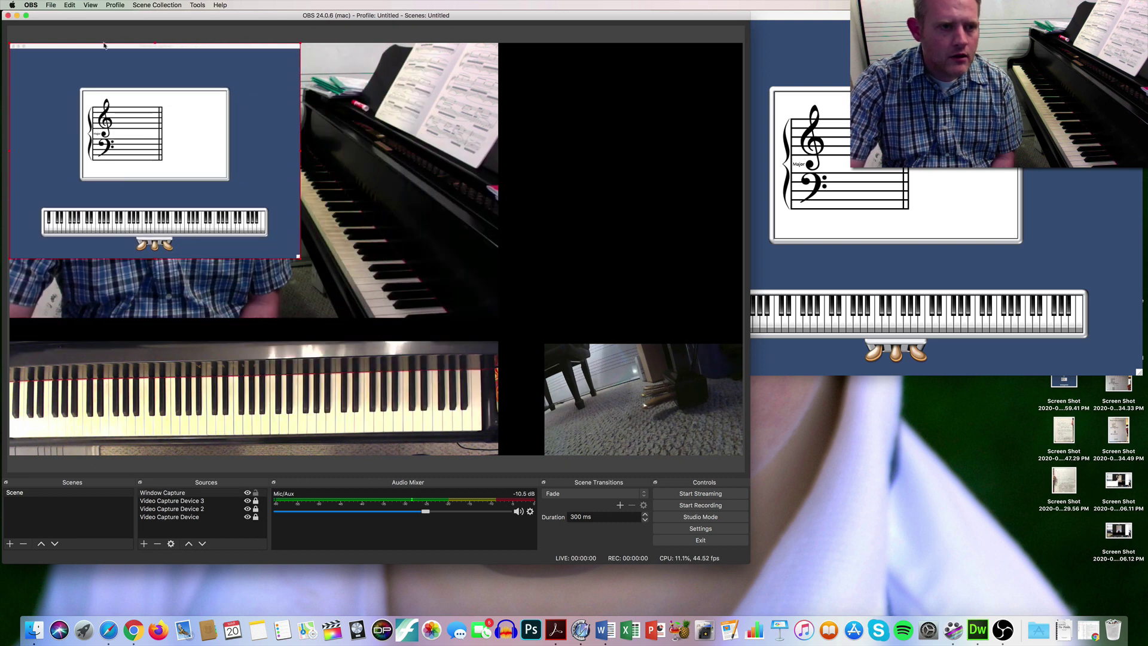
pyautogui.moveTo(106, 45); pyautogui.dragTo(550, 41)
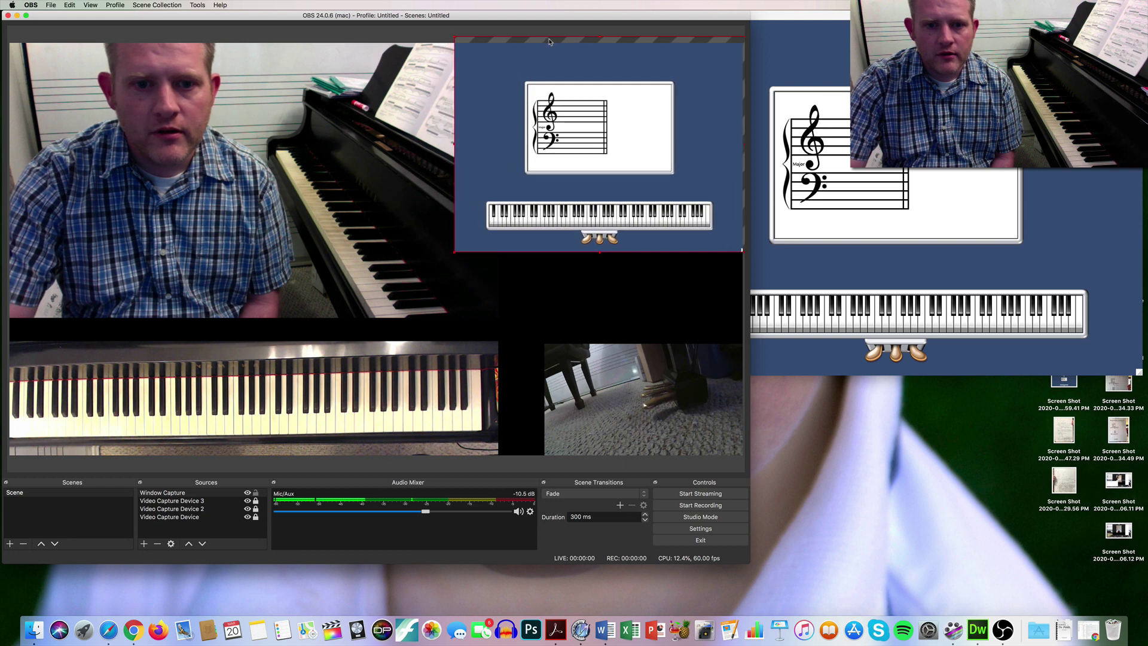
pyautogui.moveTo(600, 253); pyautogui.dragTo(560, 261)
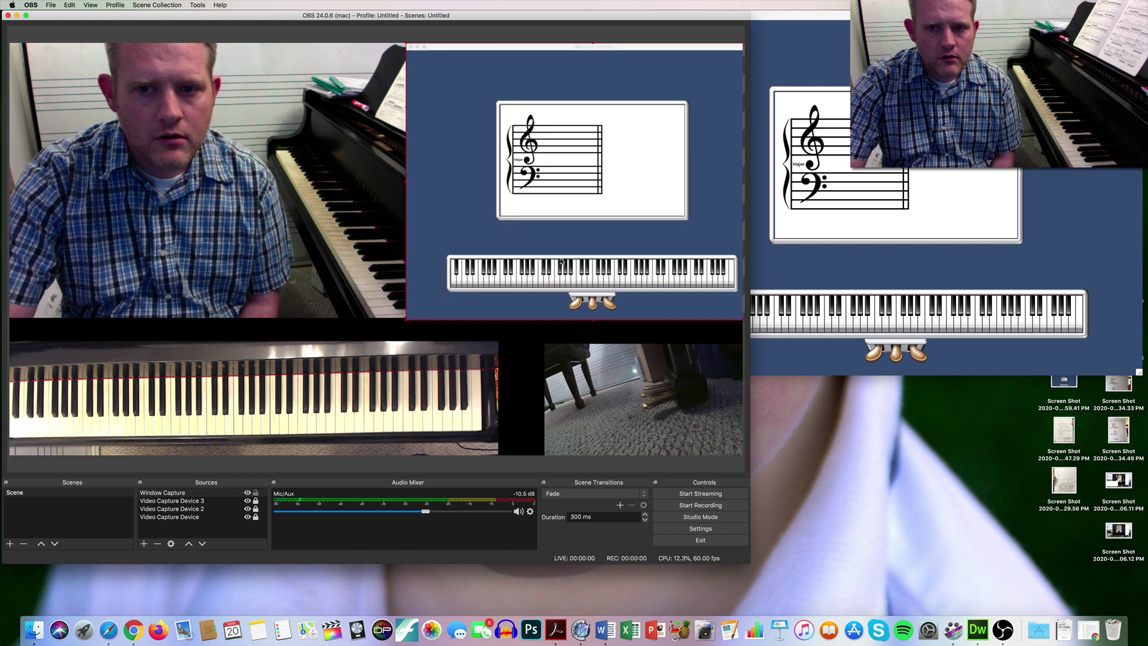
pyautogui.click(350, 307)
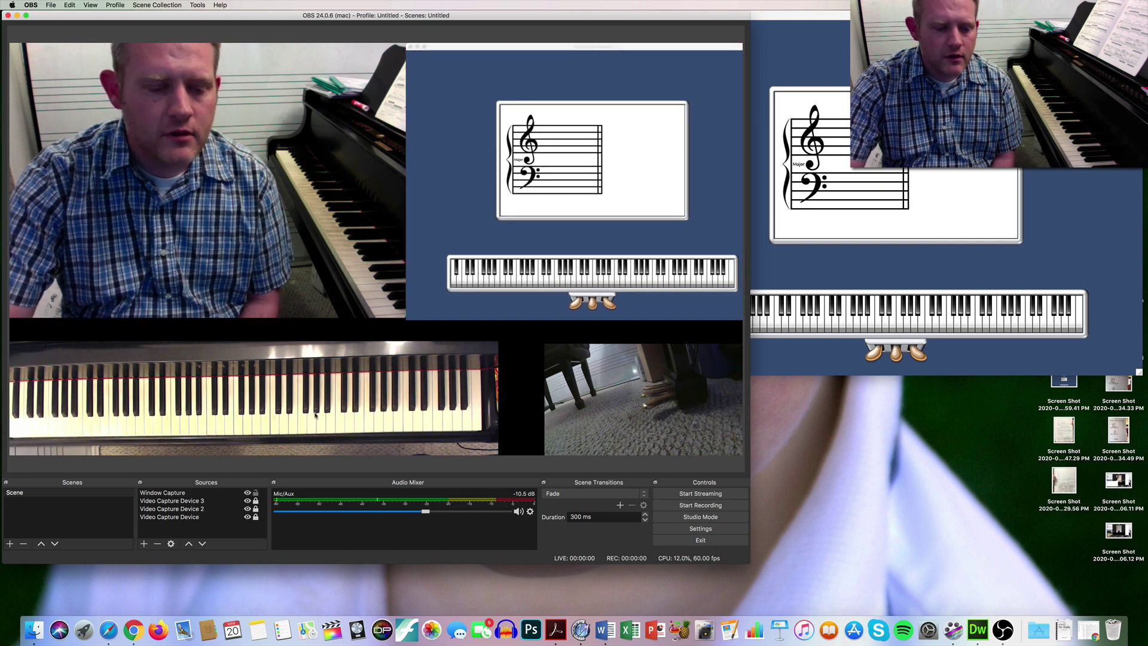
pyautogui.click(156, 496)
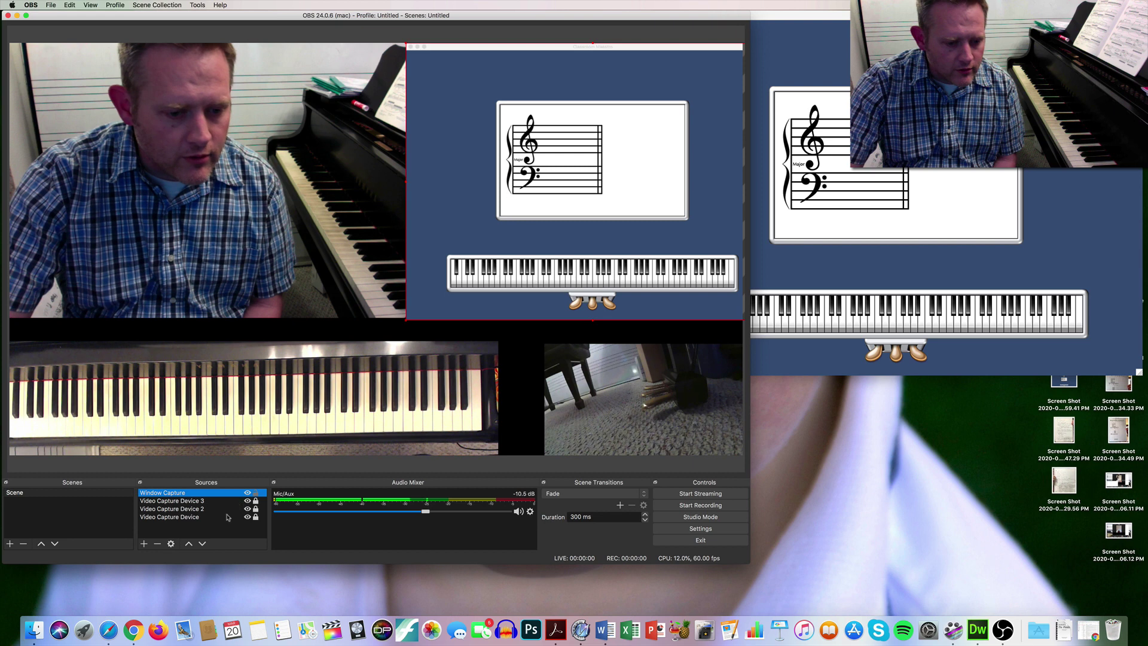
# Move Window Capture to the bottom layer and raise Video Capture Device to the top
pyautogui.click(202, 544)
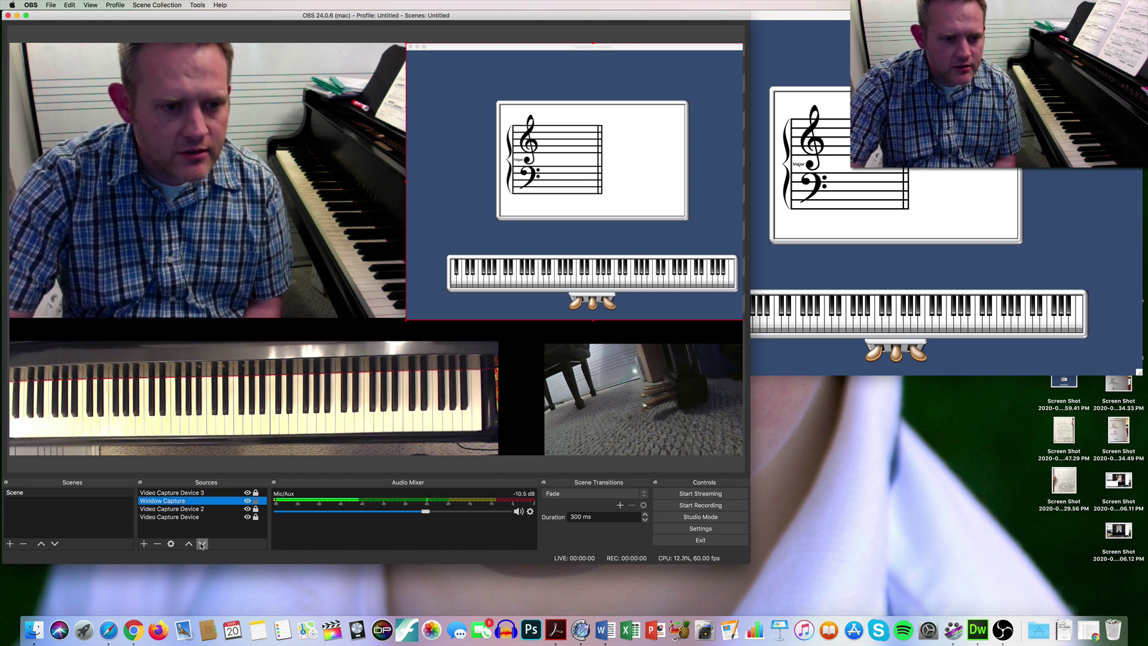
pyautogui.click(169, 509)
pyautogui.click(166, 517)
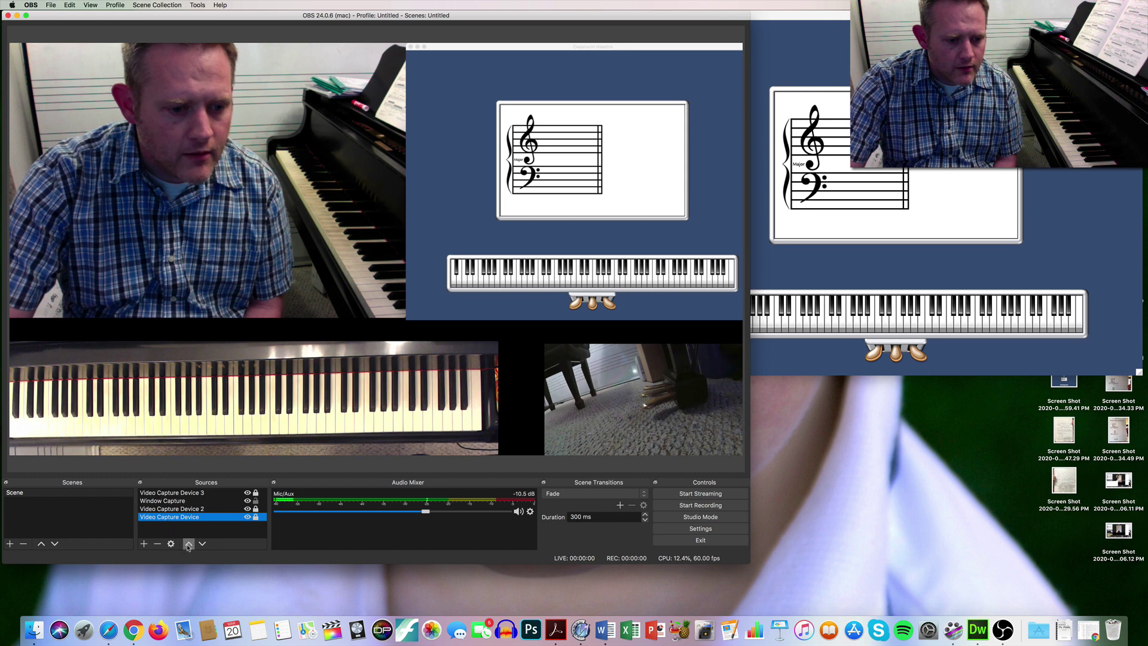
pyautogui.click(188, 543)
pyautogui.click(188, 544)
pyautogui.click(188, 544)
pyautogui.click(188, 544)
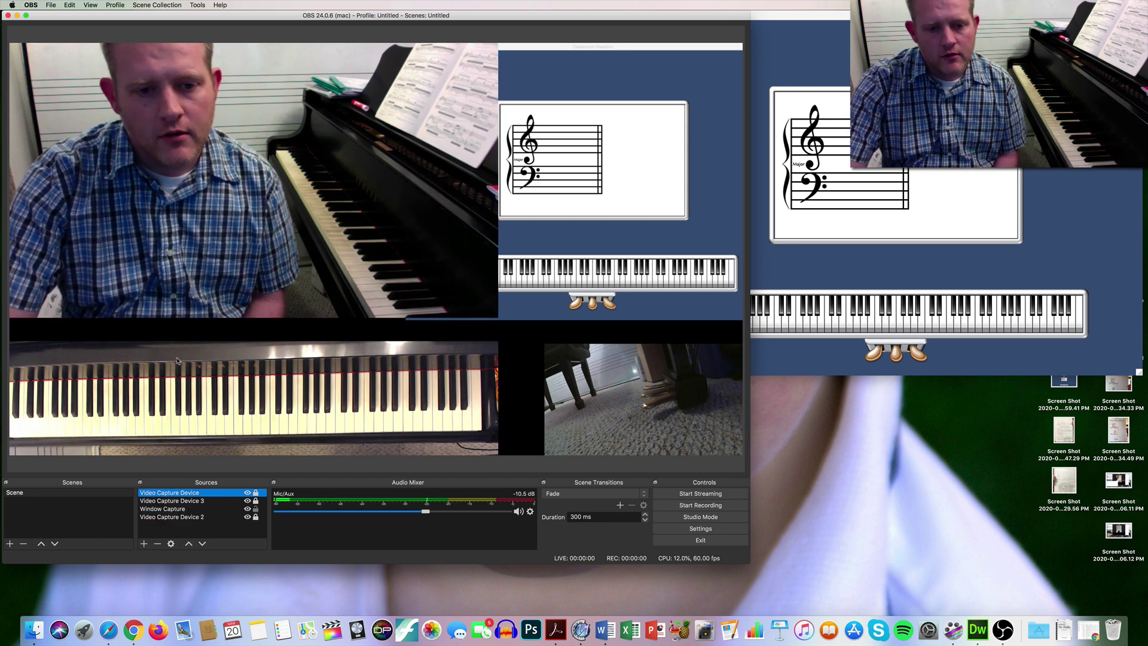
pyautogui.click(492, 177)
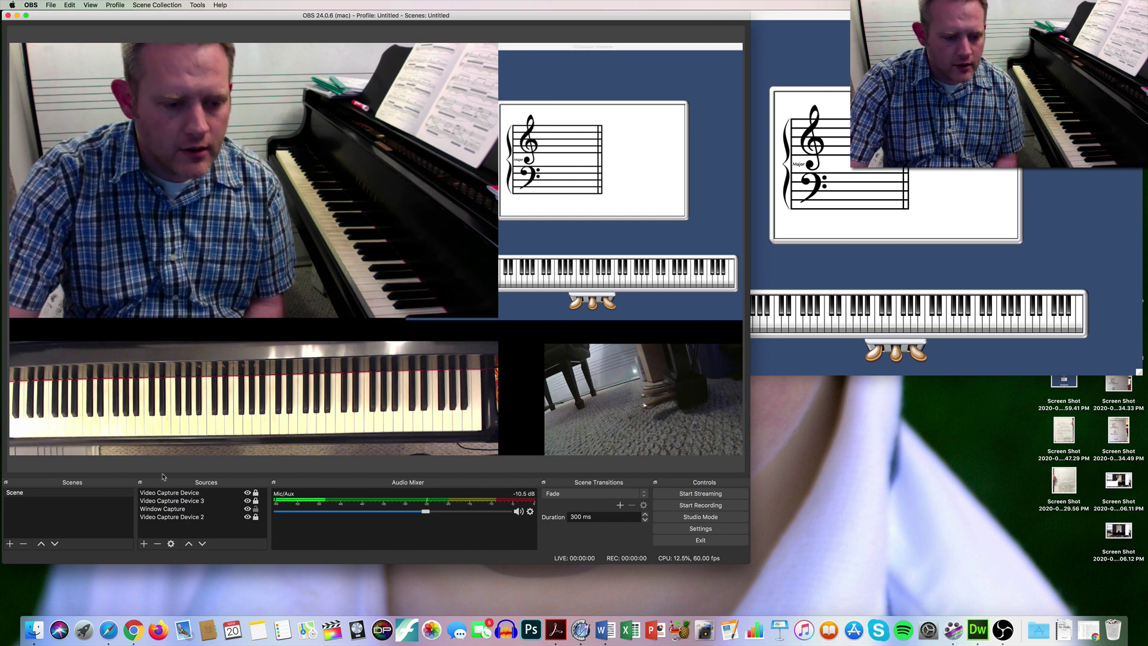
pyautogui.click(247, 509)
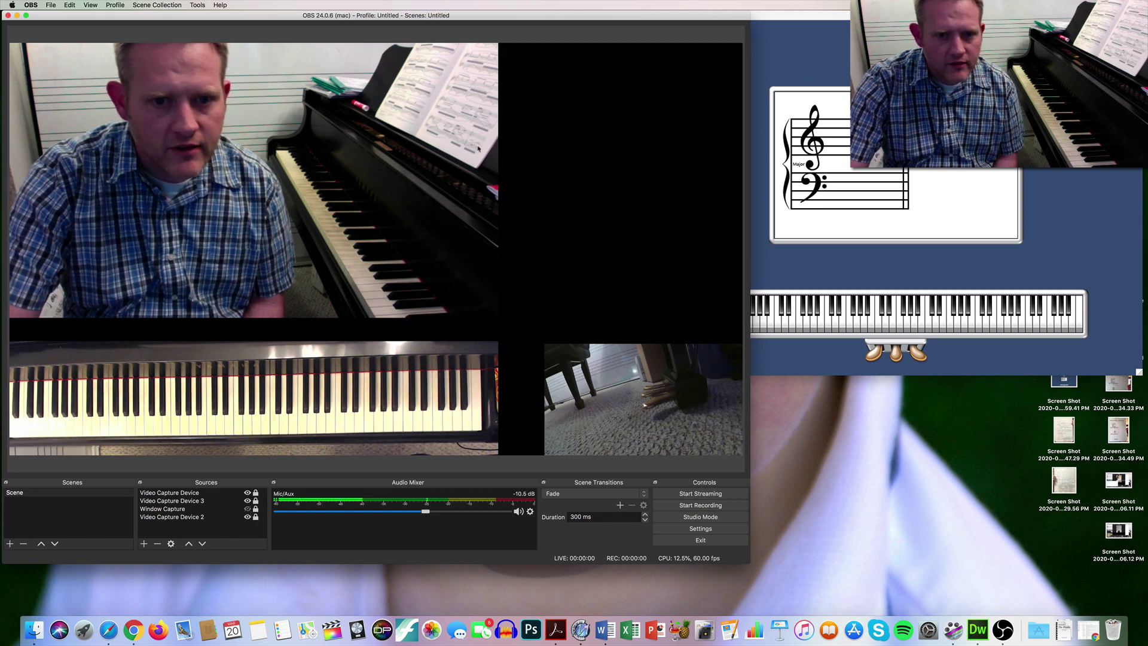
pyautogui.click(227, 493)
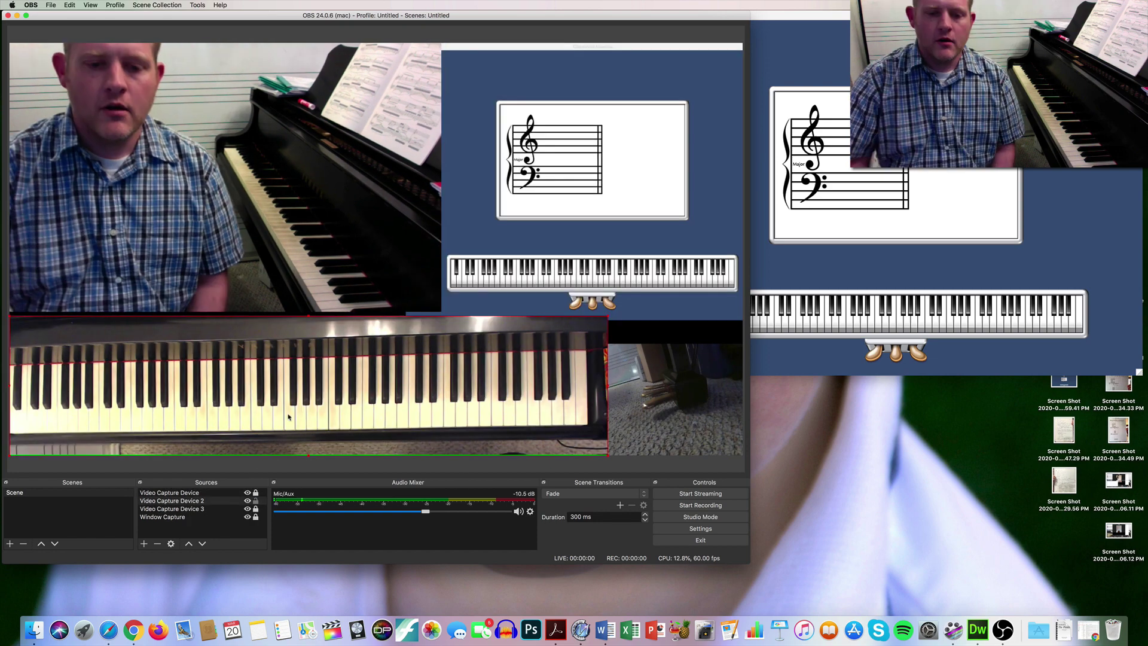
pyautogui.click(24, 492)
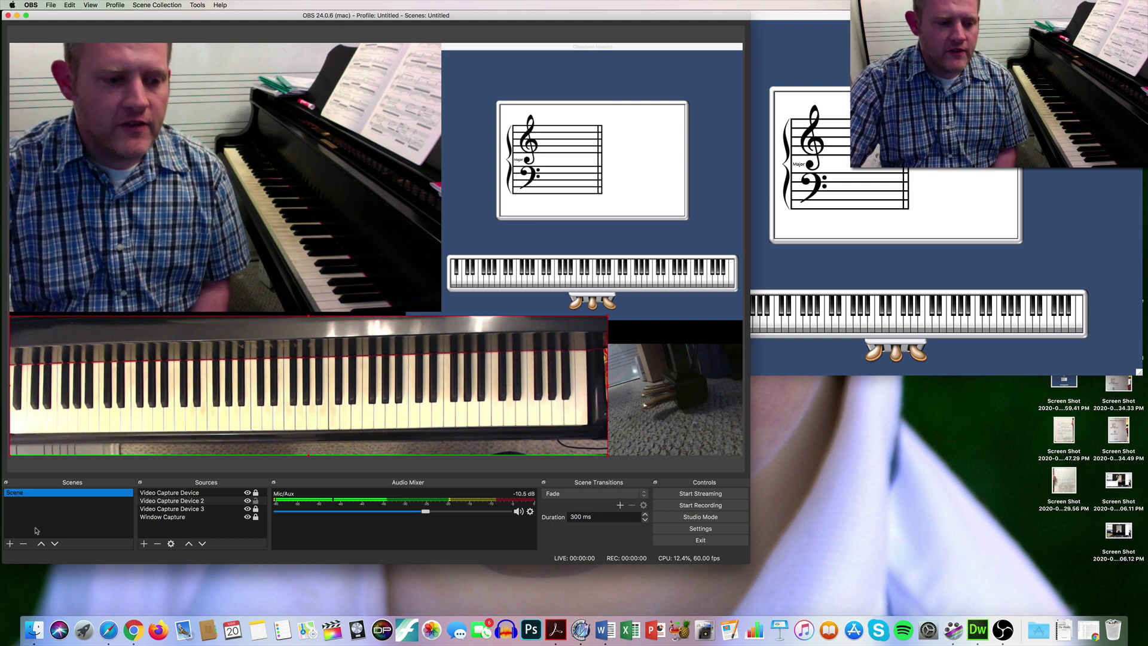
# Create a new scene named 'Classroom Maestro'
pyautogui.click(10, 543)
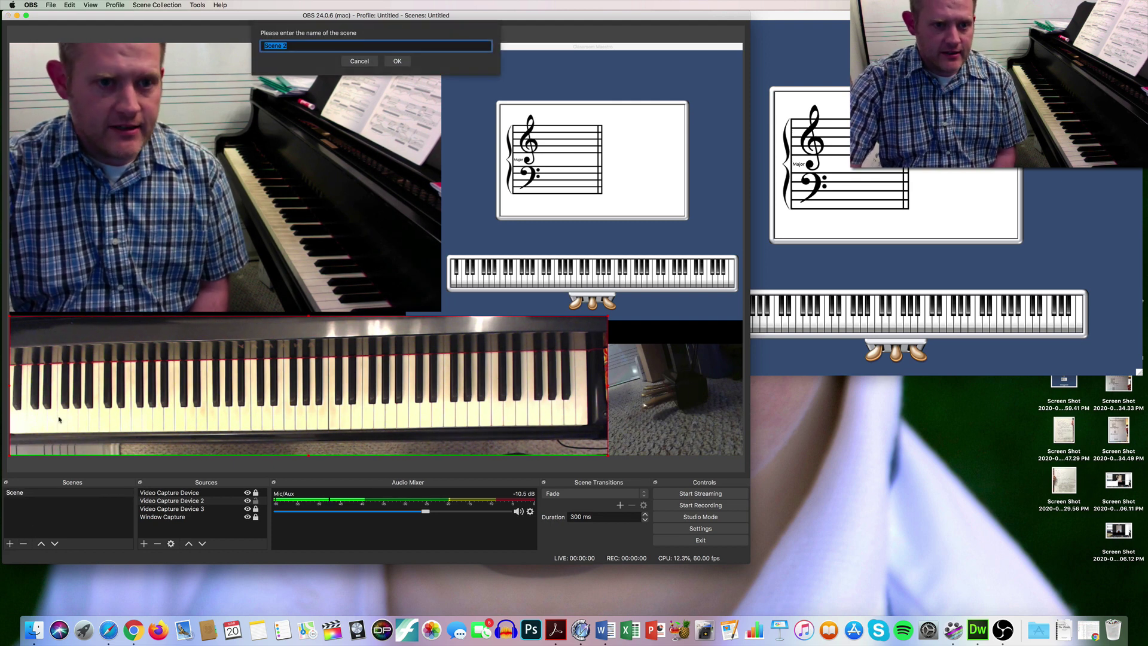
pyautogui.write('C')
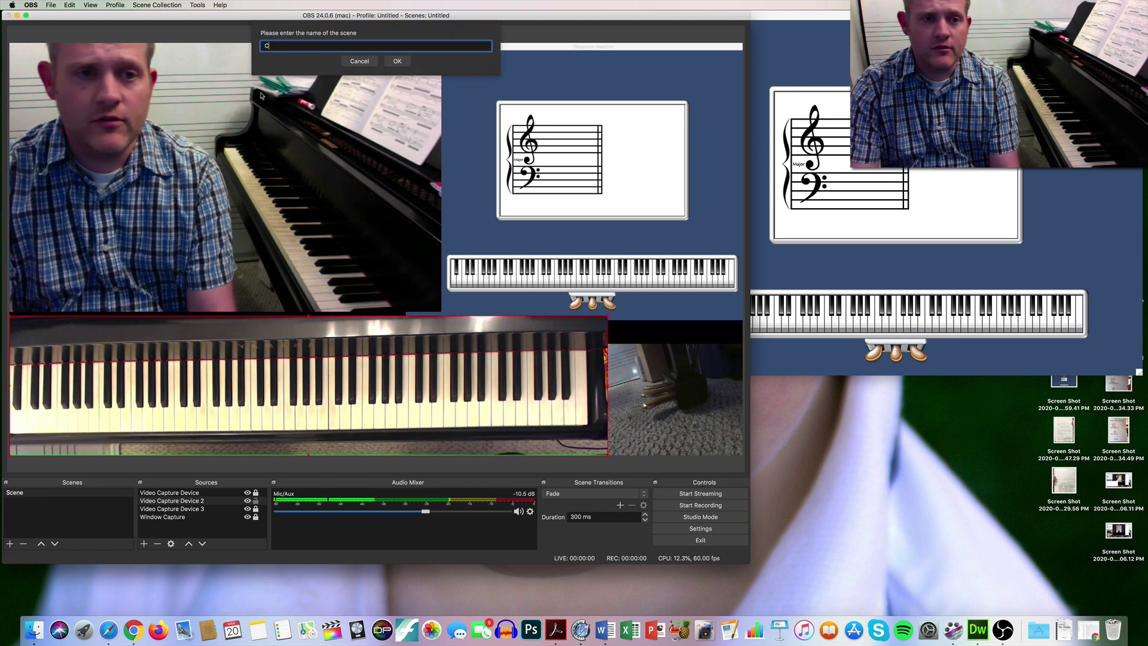
pyautogui.write('lassroom Maestro')
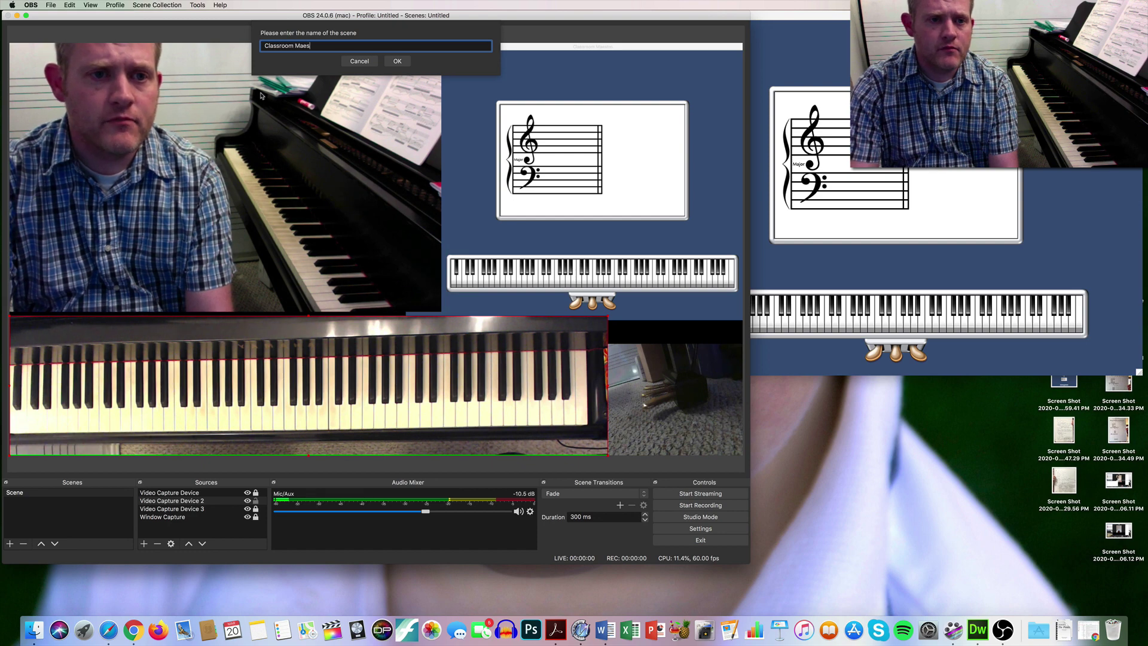
pyautogui.click(397, 61)
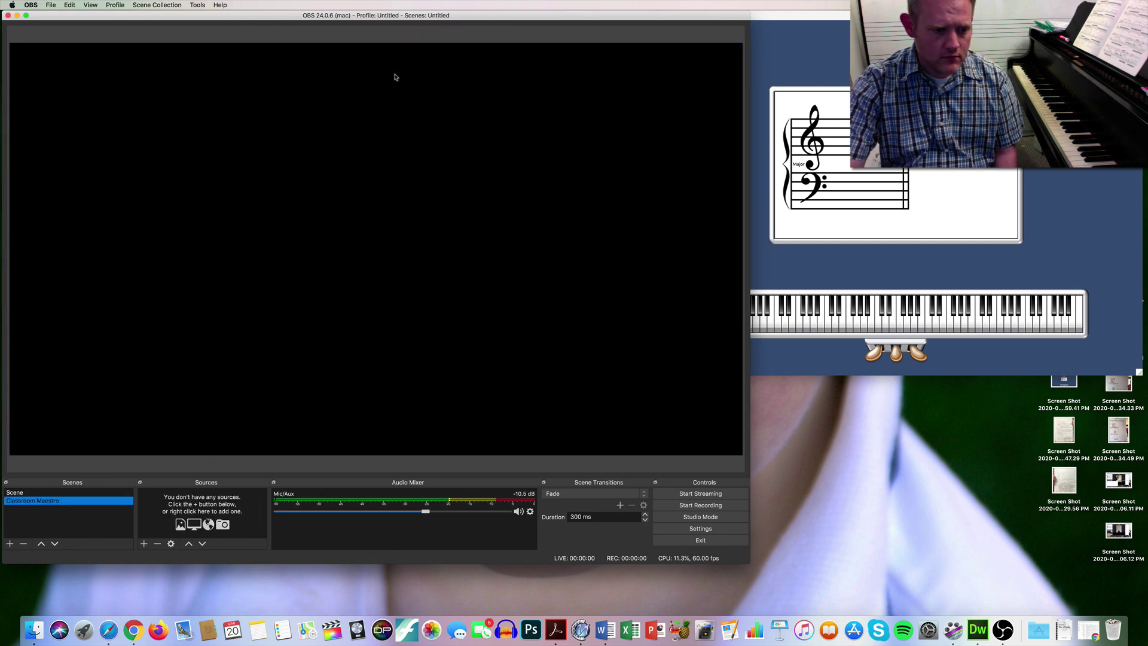
# Add Window Capture 2 of the Classroom Maestro window and enlarge that window
pyautogui.click(143, 544)
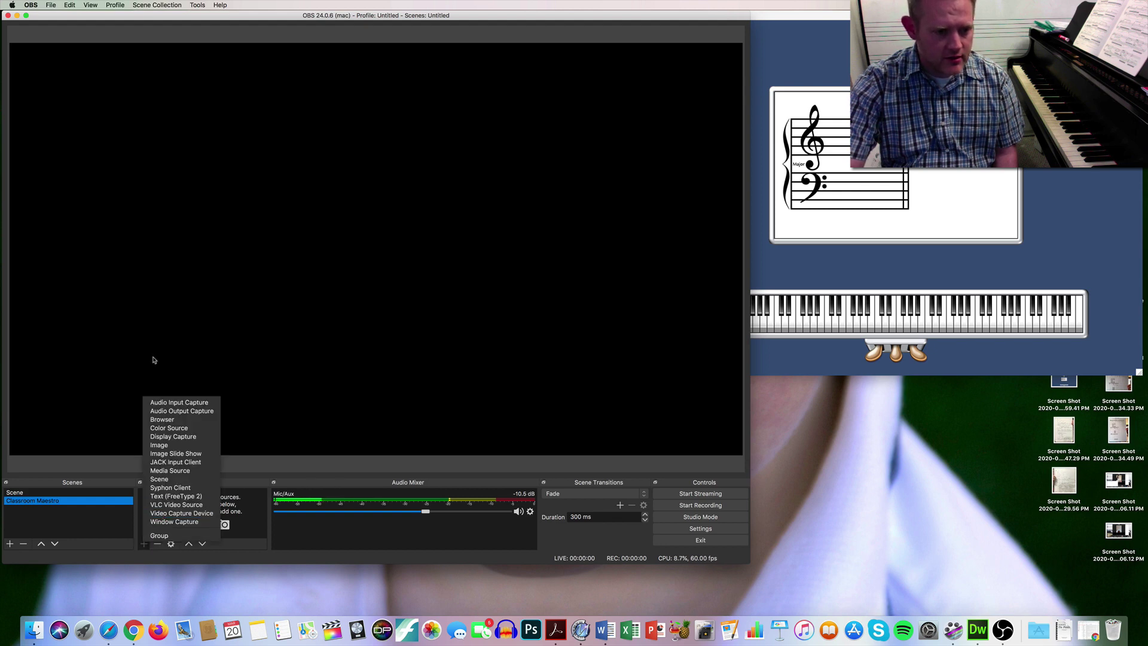
pyautogui.click(172, 522)
pyautogui.click(432, 150)
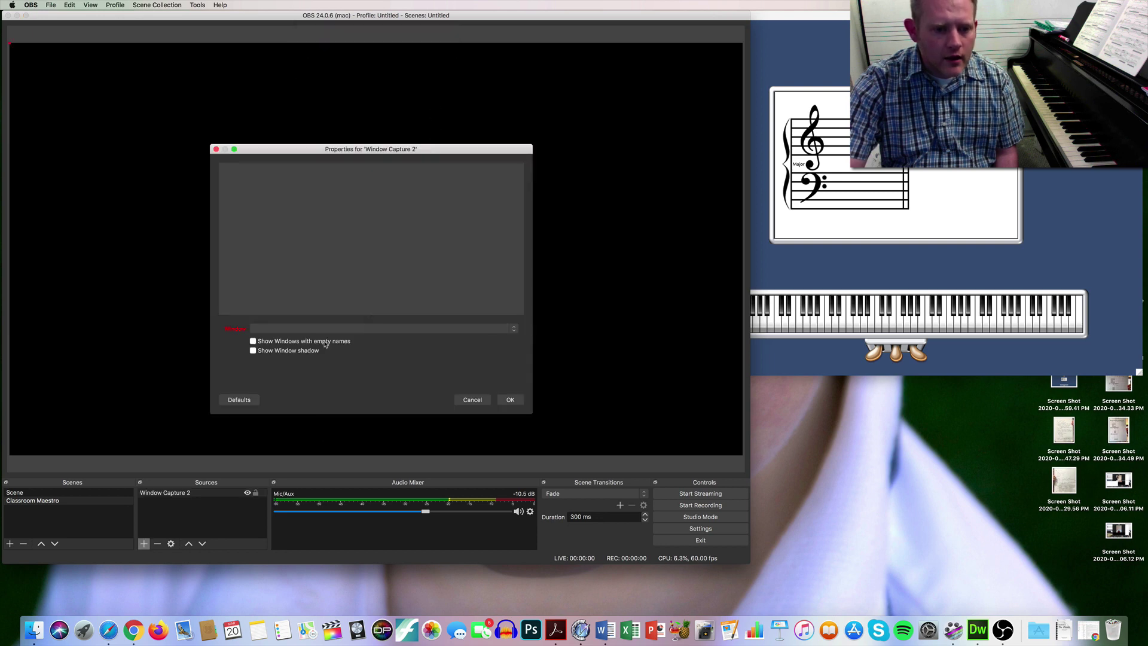
pyautogui.click(326, 329)
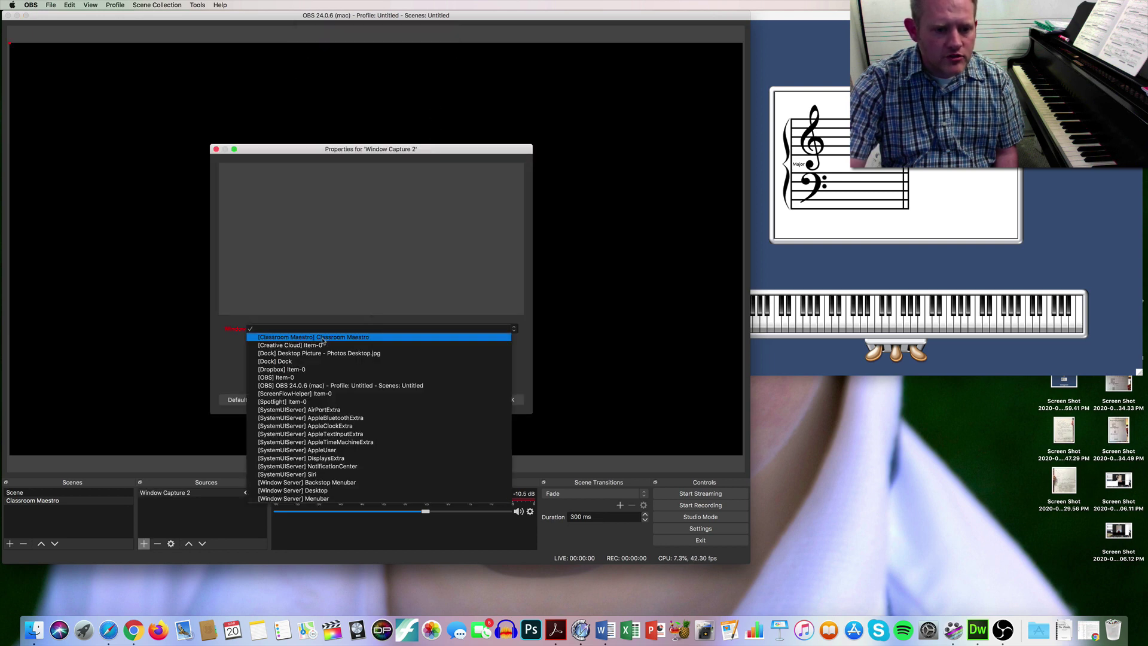
pyautogui.click(323, 339)
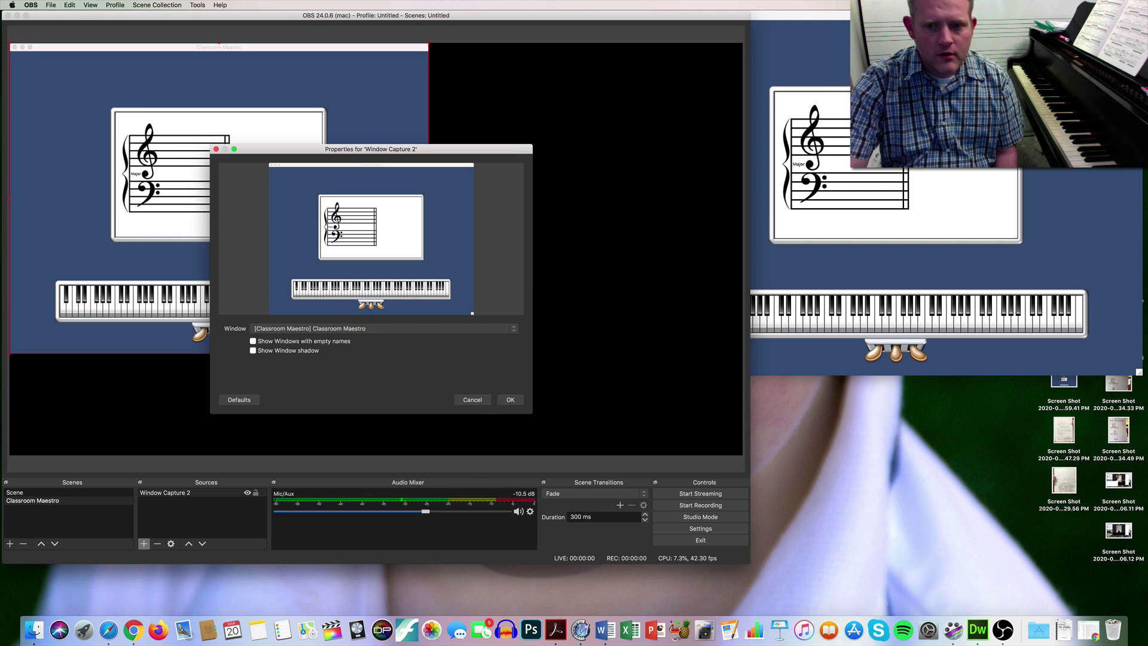
pyautogui.click(674, 17)
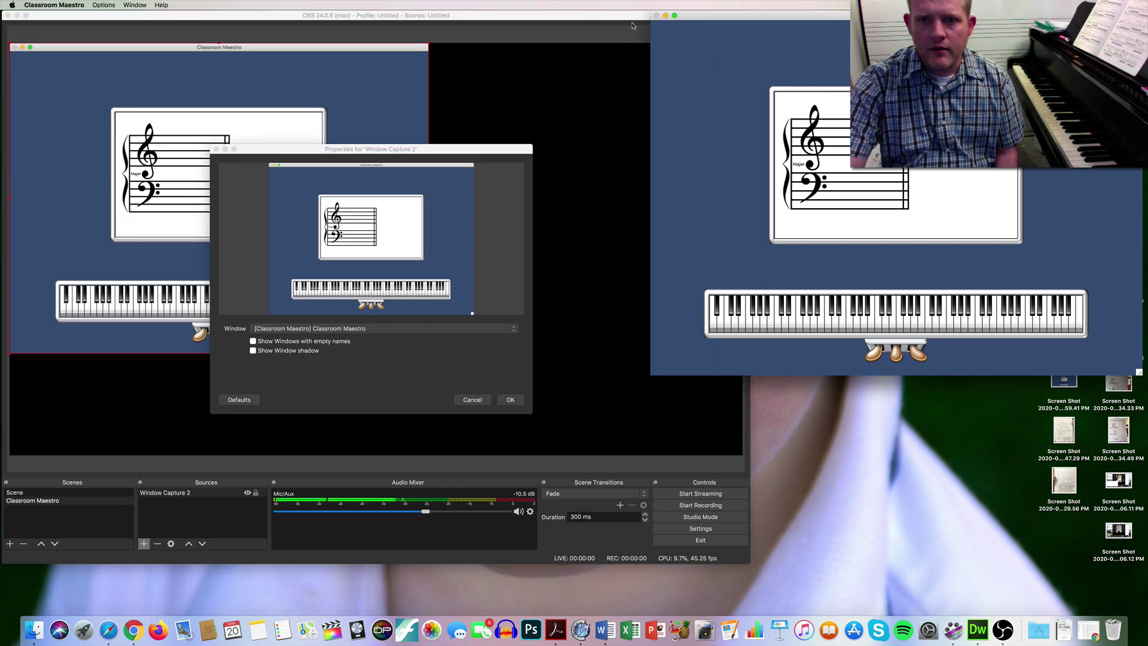
pyautogui.doubleClick(674, 17)
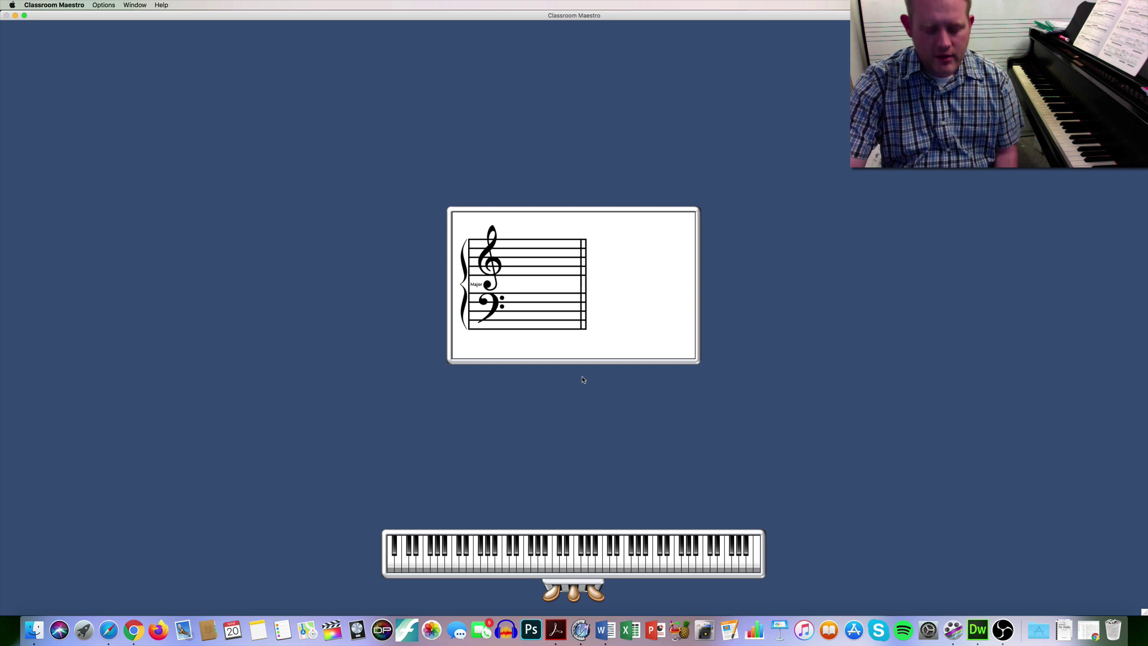
# Confirm the Classroom Maestro capture and play a Gmaj7 chord (G-B-D-F#) on the piano
pyautogui.press('super+Tab')
pyautogui.click(509, 399)
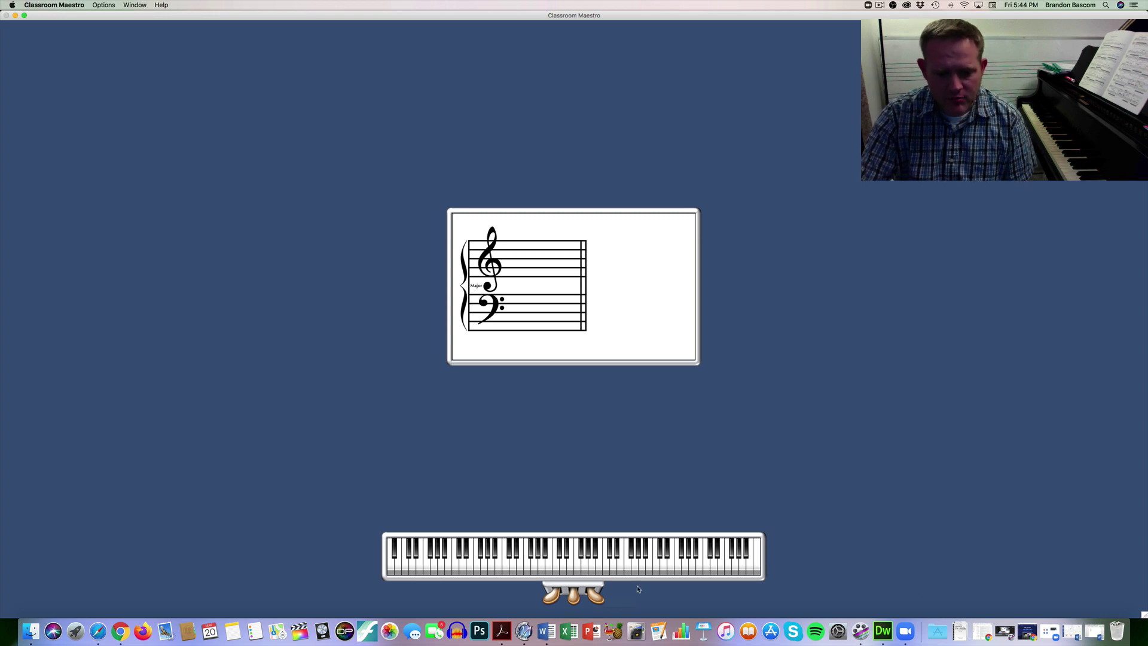
pyautogui.click(585, 565)
pyautogui.click(599, 566)
pyautogui.click(612, 566)
pyautogui.click(632, 554)
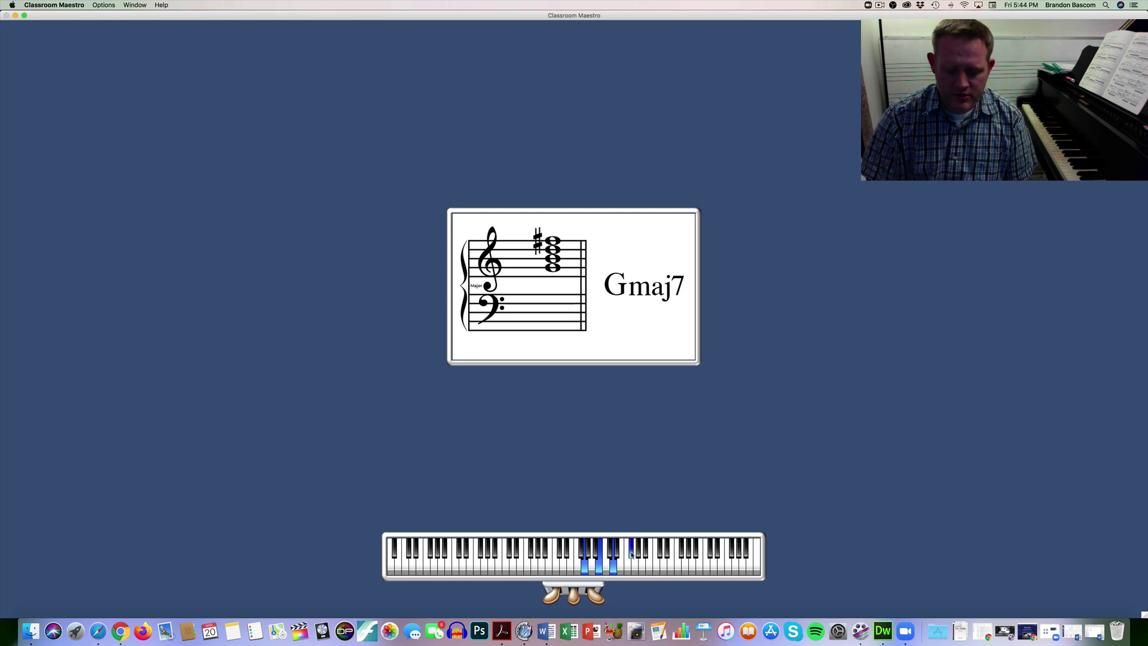
# Use Cmd+N to hide the chord name, set a one-sharp key signature and widen the staff
pyautogui.press('super+n')
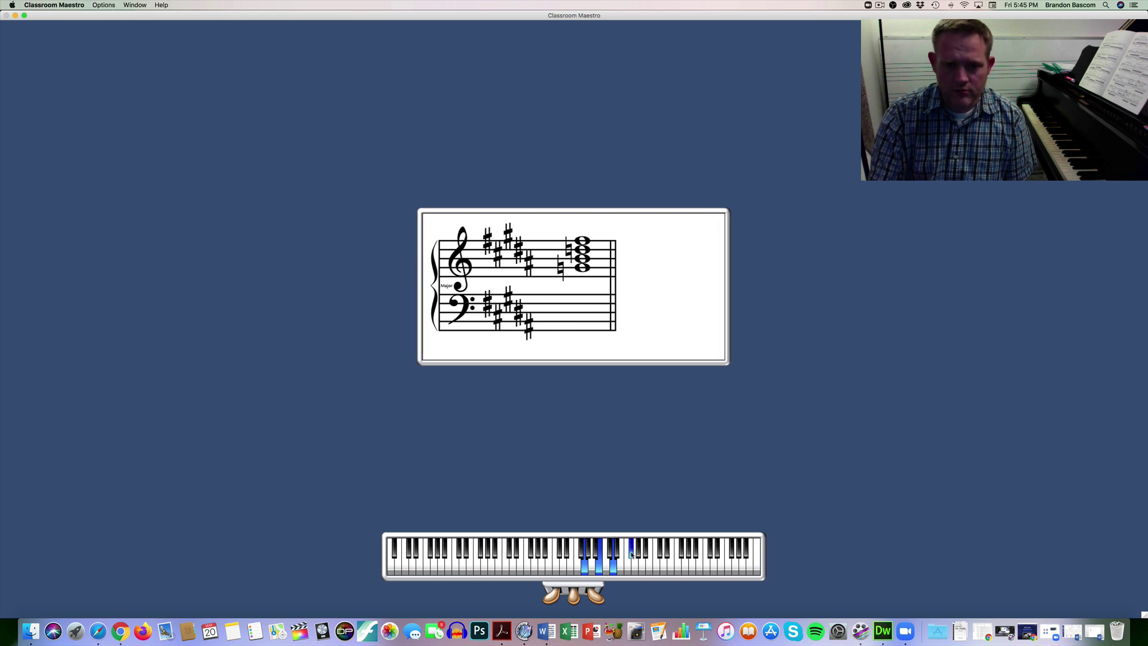
pyautogui.press('super+n')
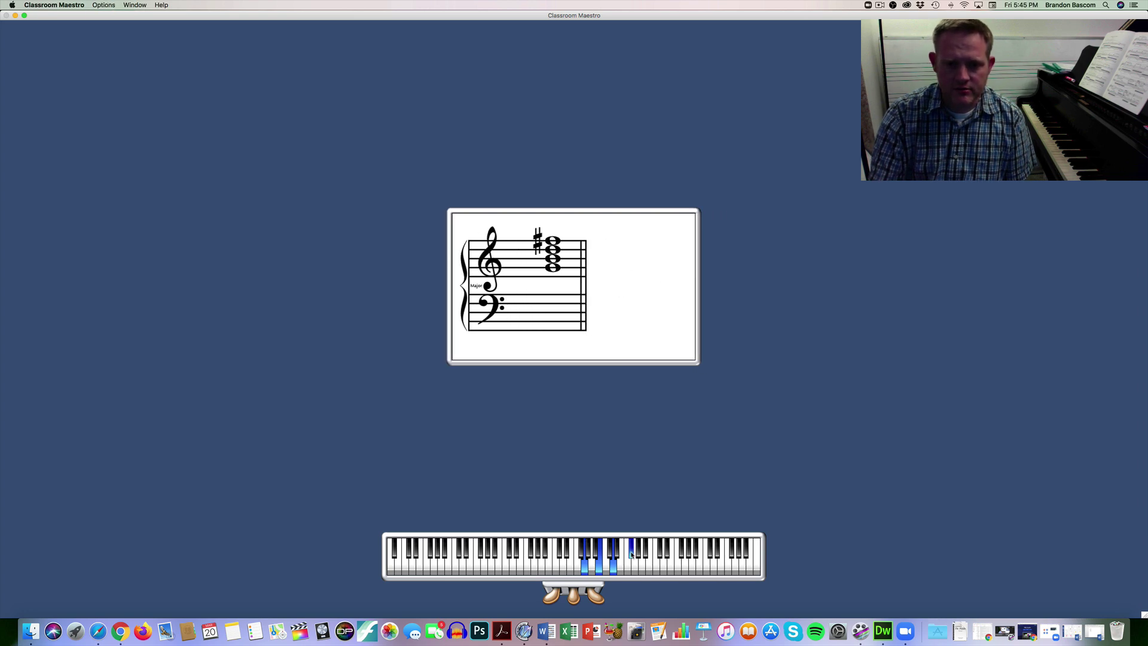
pyautogui.press('super+n')
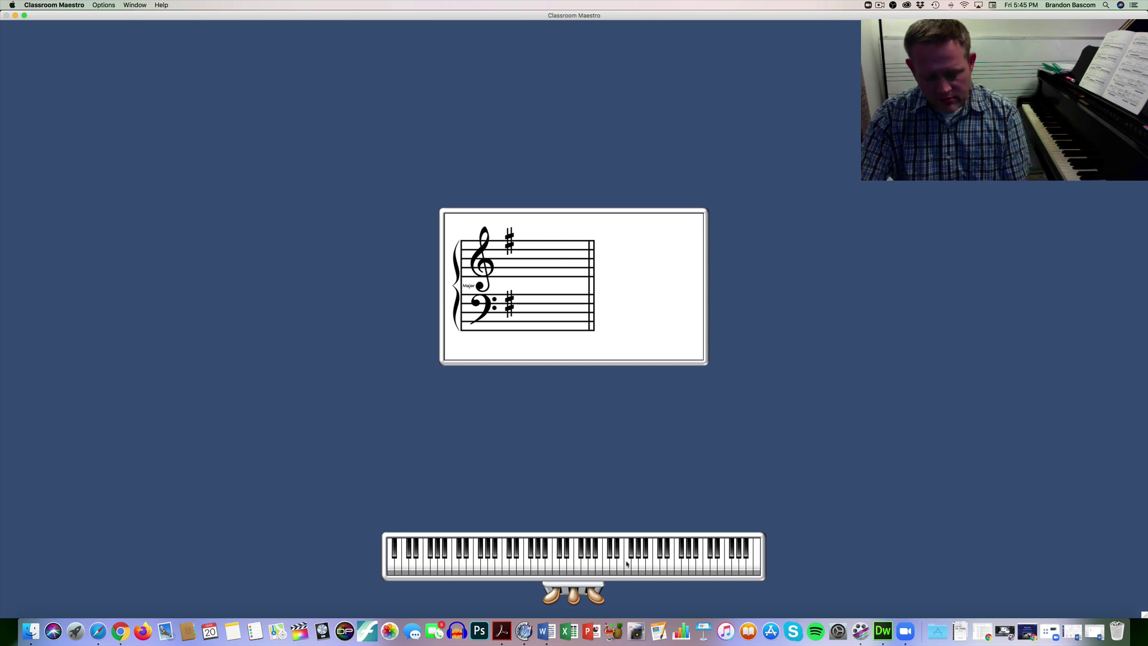
pyautogui.press('super+n')
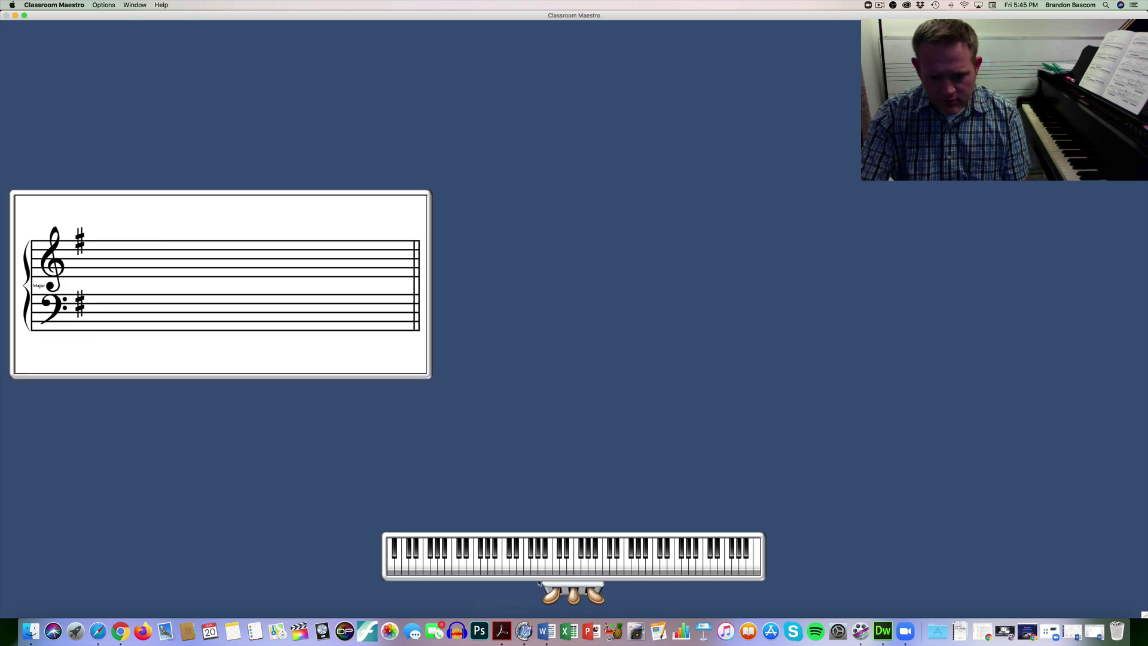
# Play a D major scale from D up to the upper D on the on-screen piano
pyautogui.click(560, 571)
pyautogui.click(568, 569)
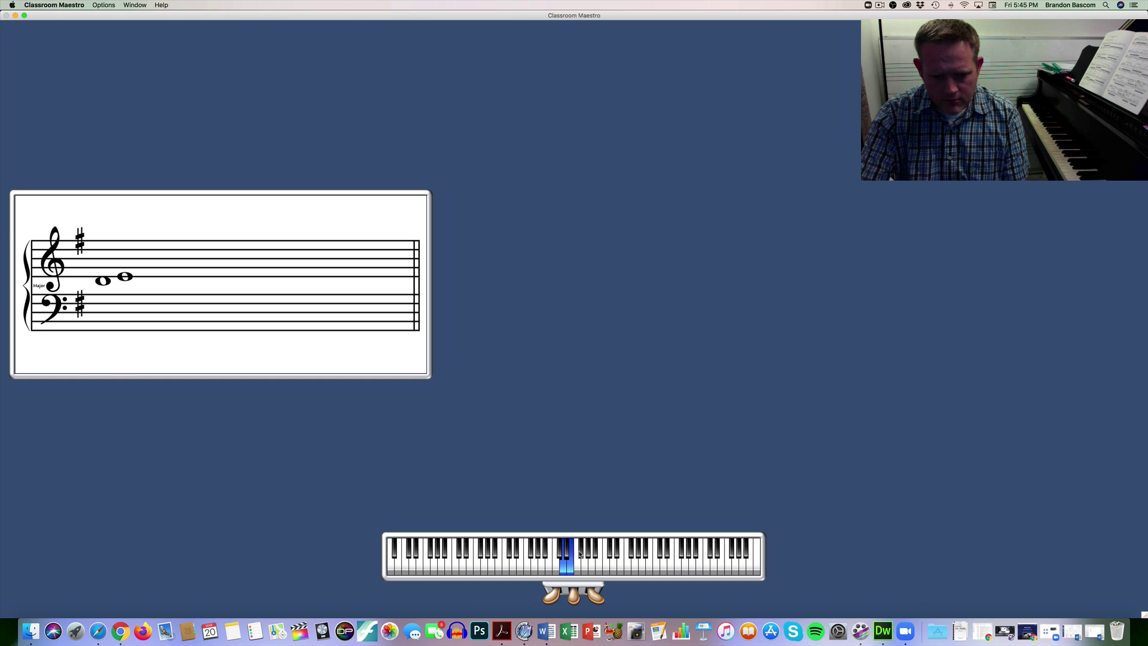
pyautogui.click(586, 567)
pyautogui.click(593, 567)
pyautogui.click(601, 567)
pyautogui.click(609, 553)
pyautogui.click(612, 562)
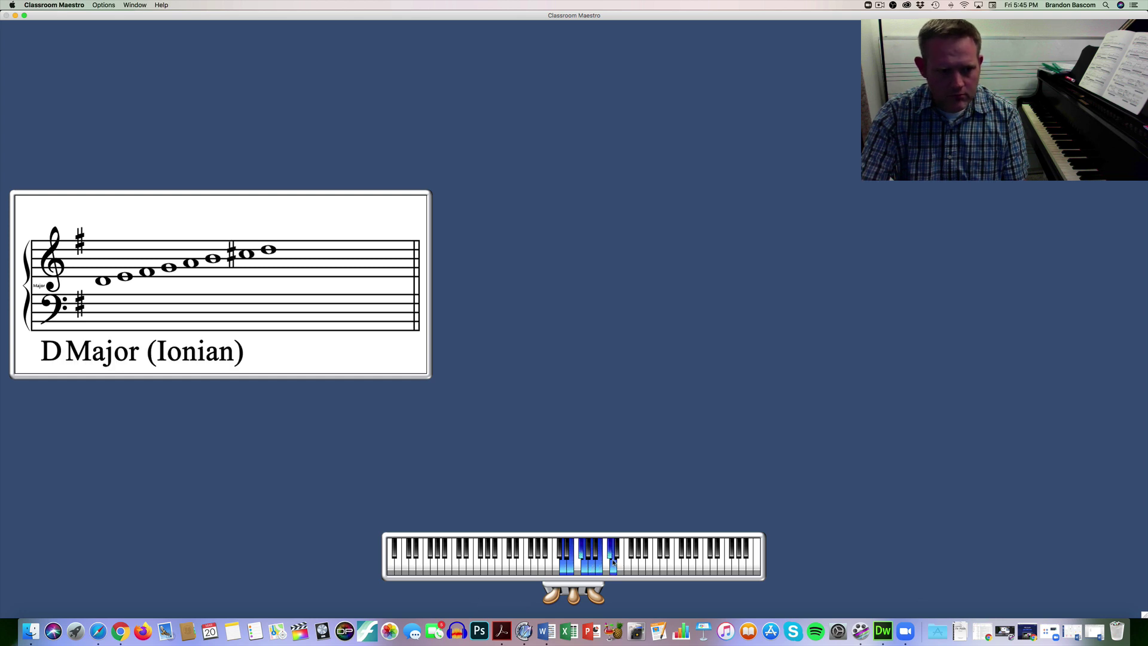
# Re-spell the scale in sharp, flat and seven-sharp key signatures, then play a run across the keyboard
pyautogui.press('super+Right')
pyautogui.press('super+Right')
pyautogui.press('super+Right')
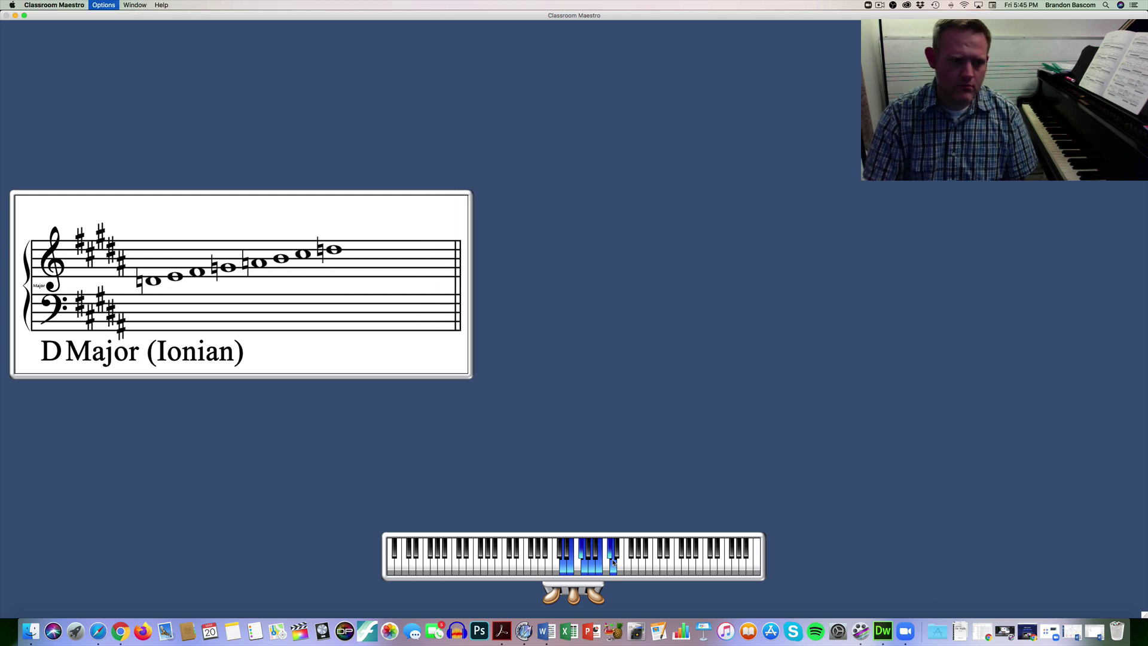
pyautogui.press('super+Left')
pyautogui.press('super+Left')
pyautogui.press('super+Left')
pyautogui.press('super+Left')
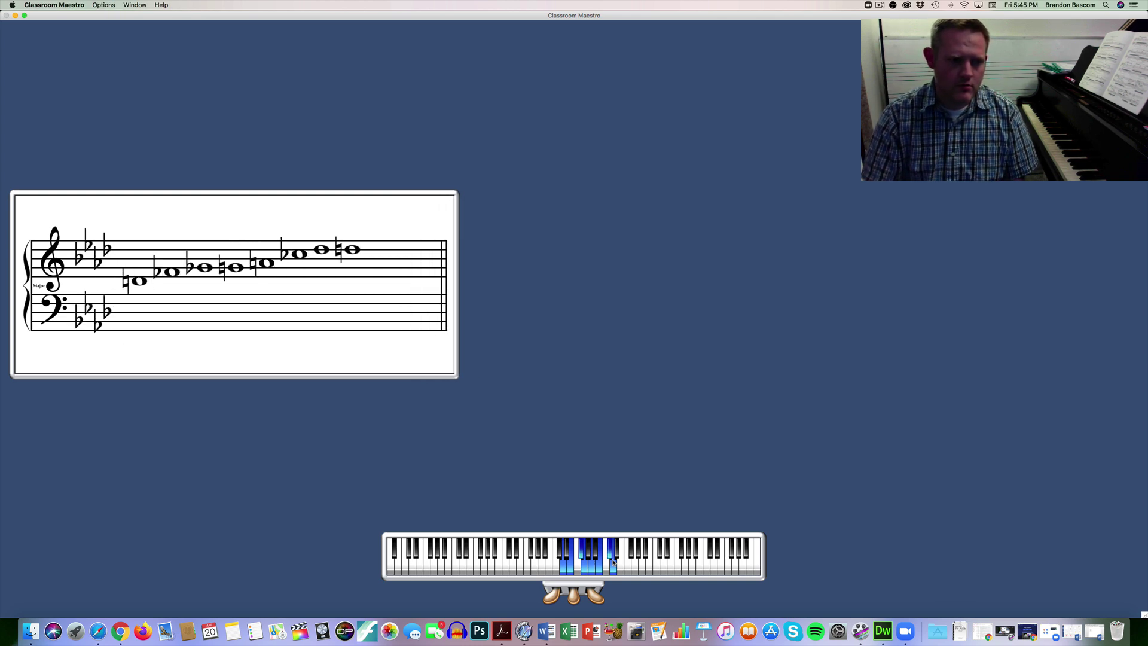
pyautogui.press('super+Right')
pyautogui.press('super+Right')
pyautogui.press('super+Right')
pyautogui.press('super+Right')
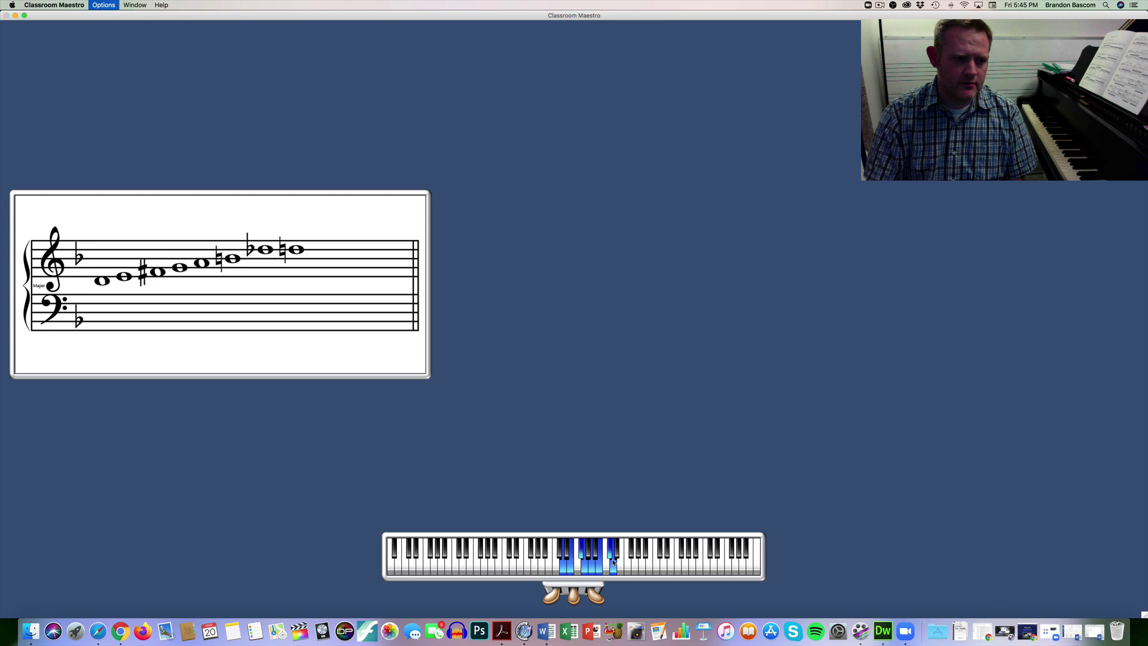
pyautogui.press('super+Up')
pyautogui.press('super+Up')
pyautogui.press('super+Up')
pyautogui.press('super+Up')
pyautogui.press('super+Up')
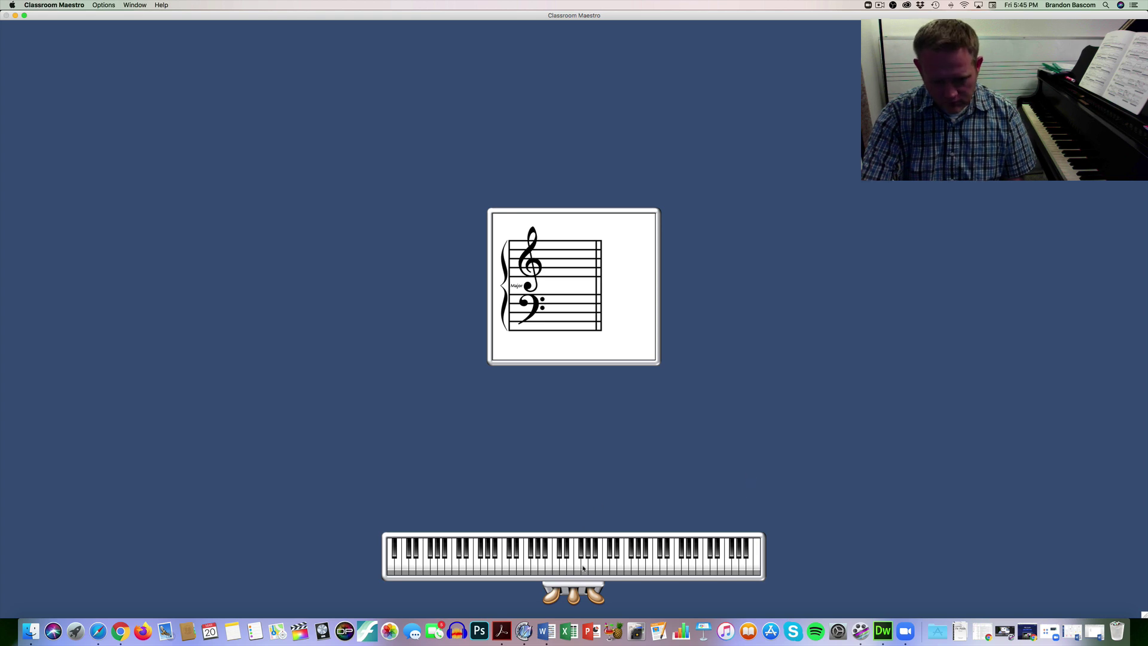
pyautogui.moveTo(440, 568)
pyautogui.mouseDown()
pyautogui.moveTo(672, 568)
pyautogui.moveTo(686, 583)
pyautogui.mouseUp()
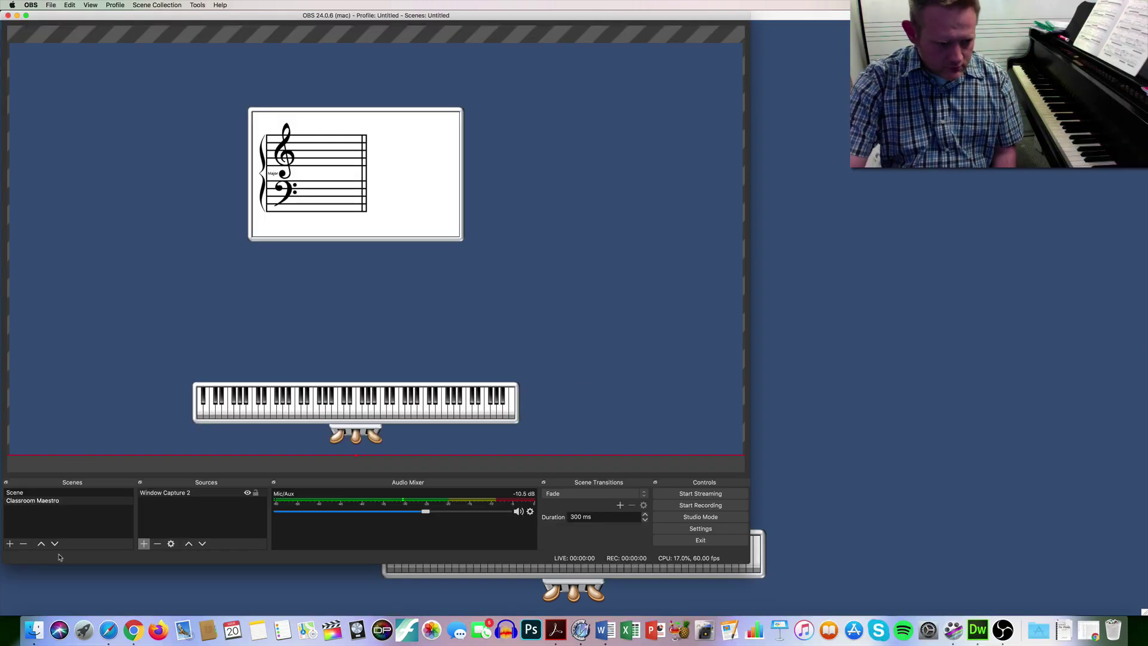
# Create a scene named Notebook and add a new Image source to it
pyautogui.click(9, 543)
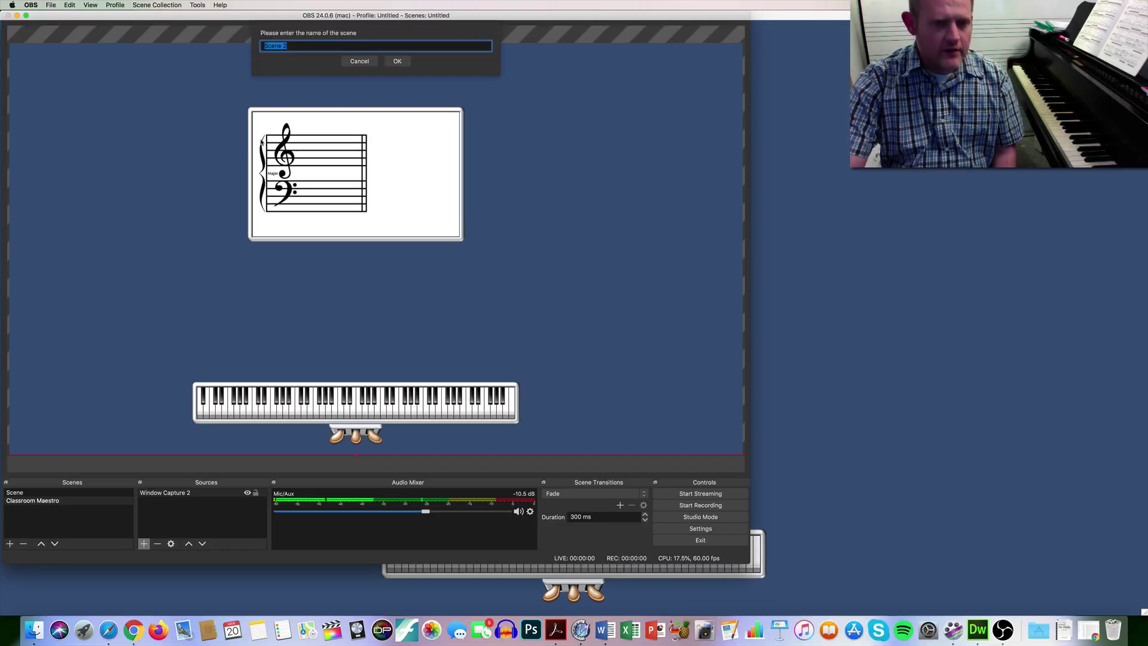
pyautogui.write('Notebook')
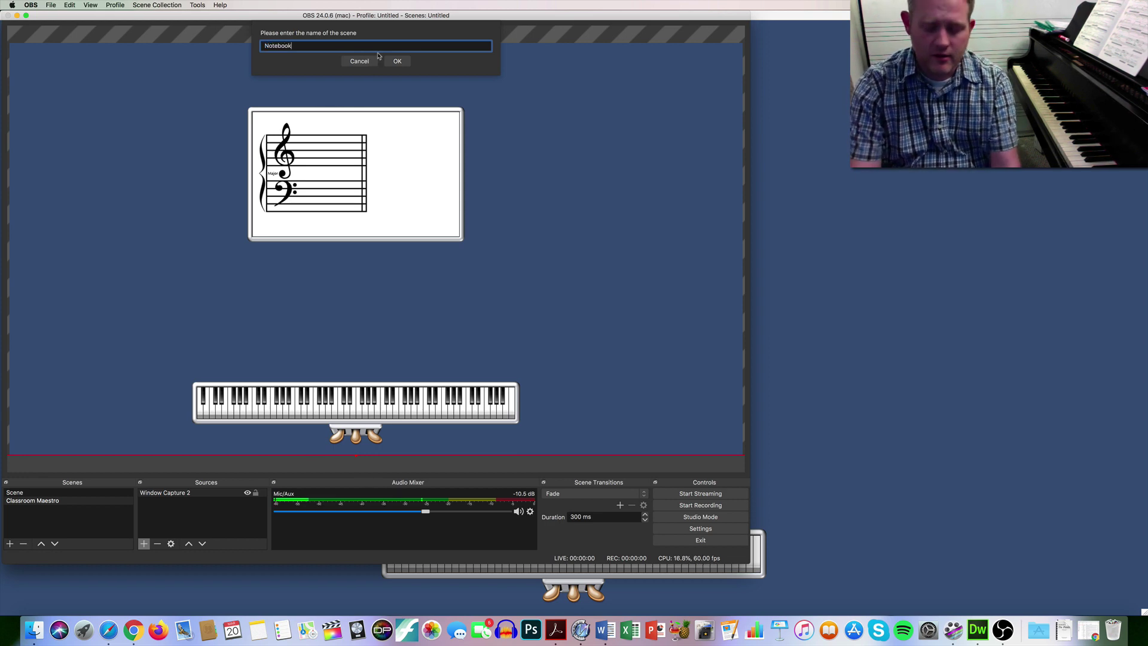
pyautogui.press('Return')
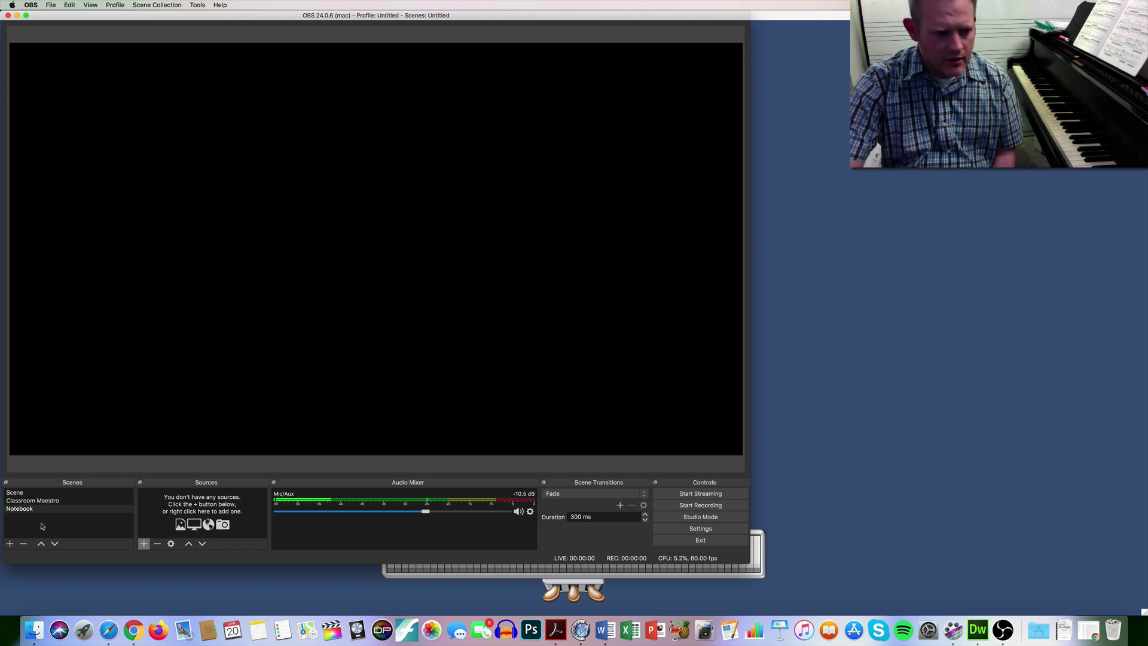
pyautogui.click(144, 543)
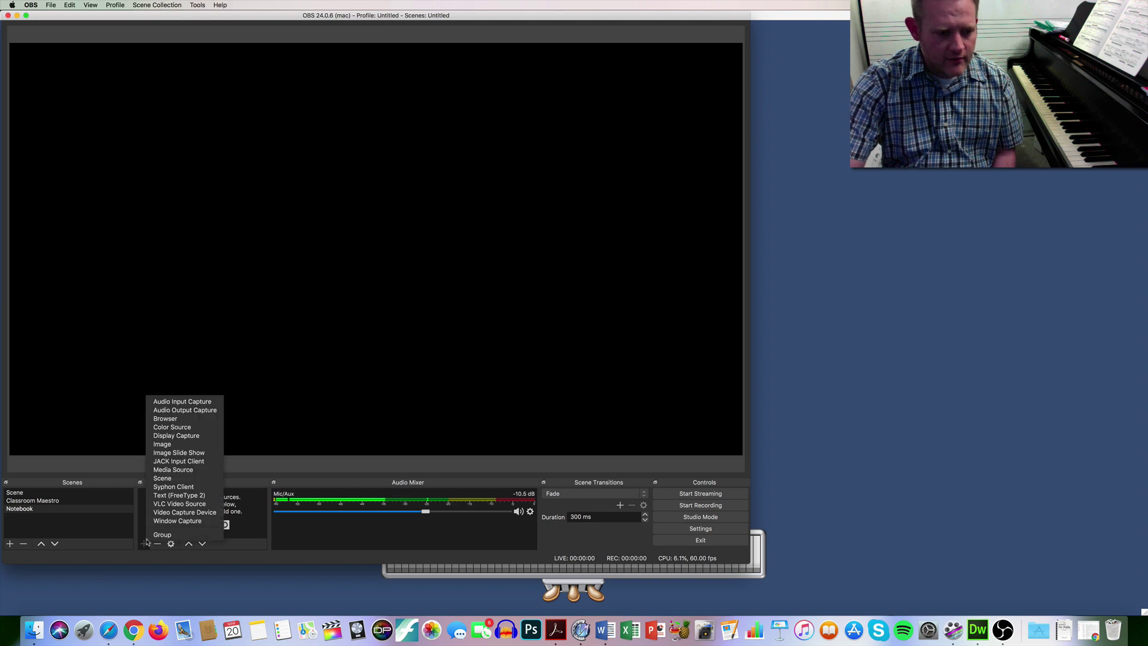
pyautogui.click(162, 444)
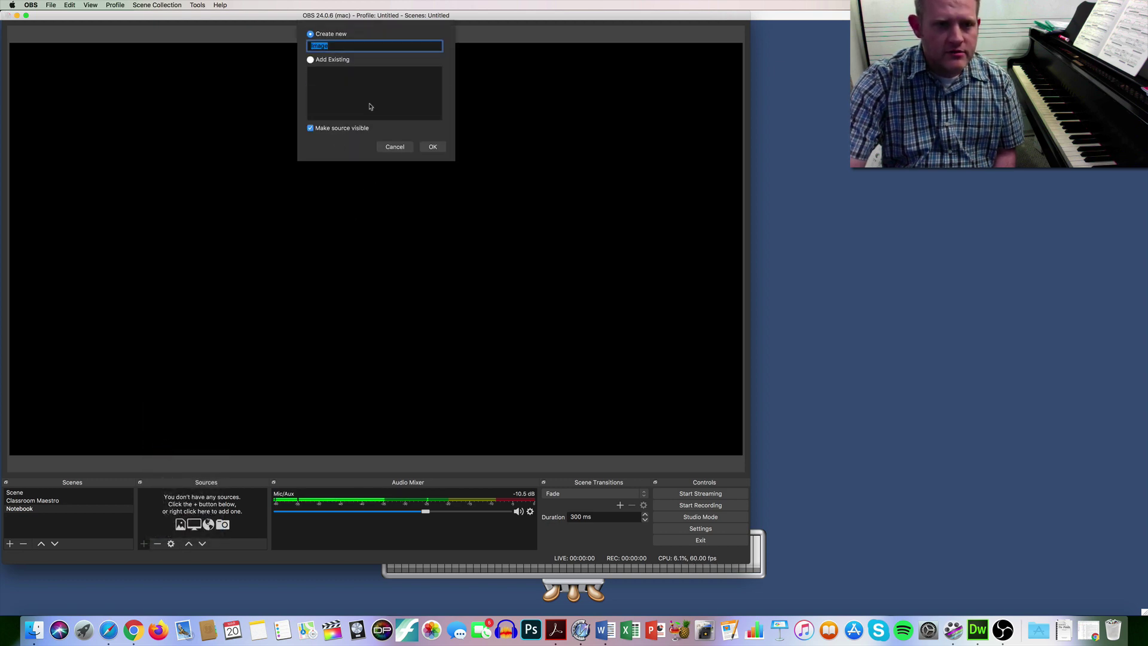
pyautogui.click(433, 147)
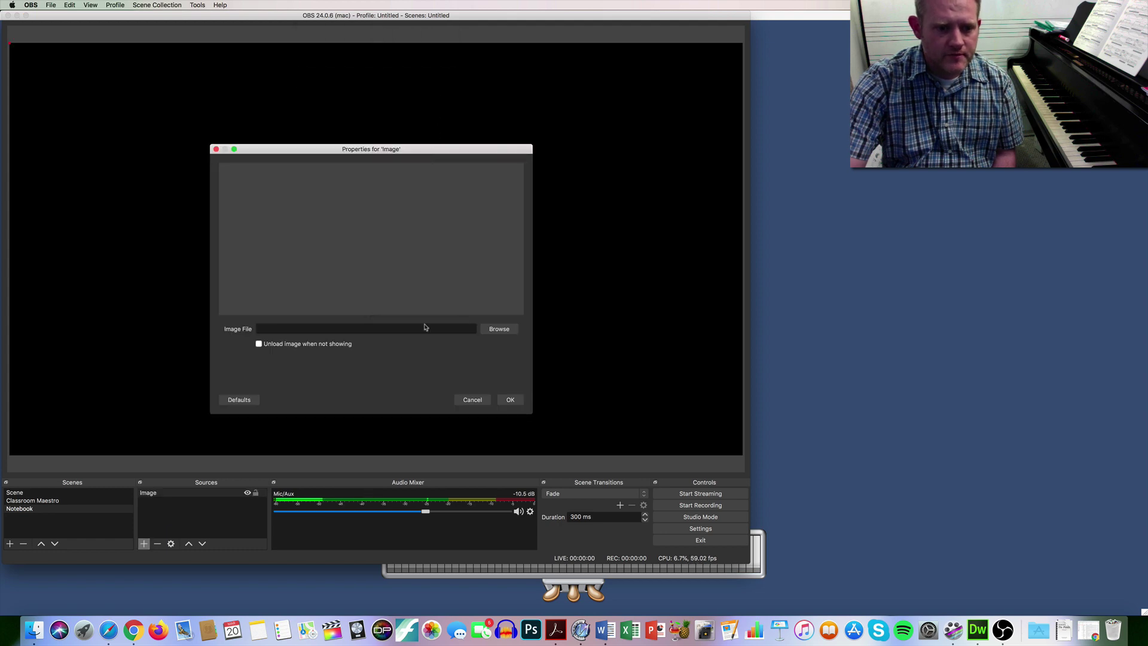
# Set the image to the Desktop screenshot 3.40.11 PM instead of the 6.29.56 PM one
pyautogui.click(499, 328)
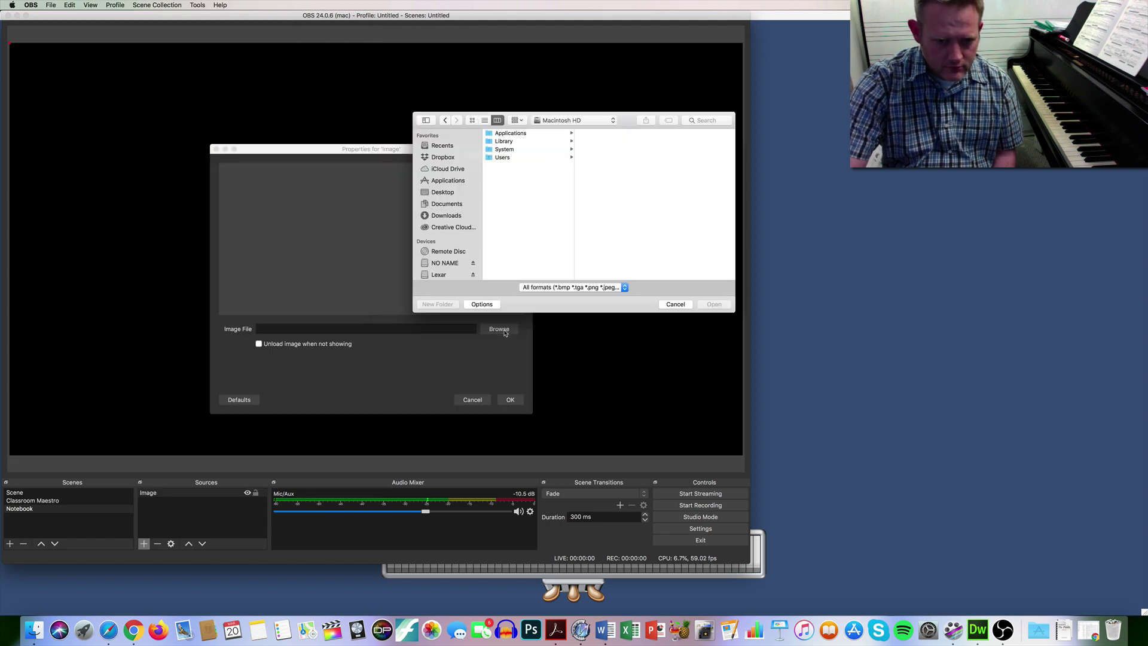
pyautogui.click(443, 193)
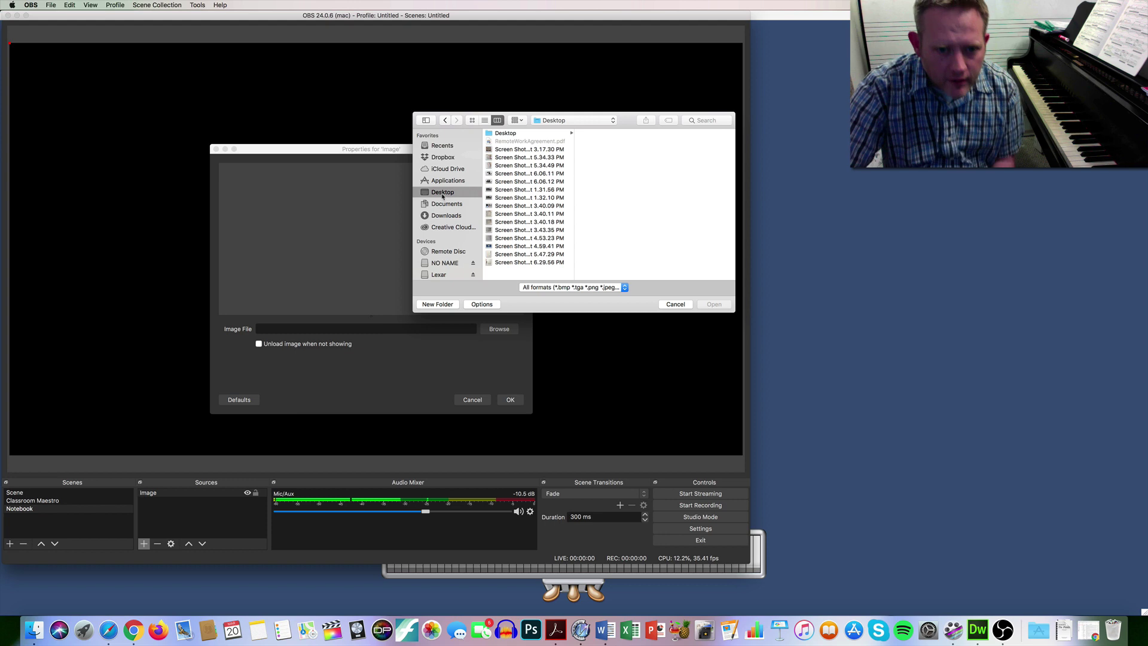
pyautogui.click(514, 263)
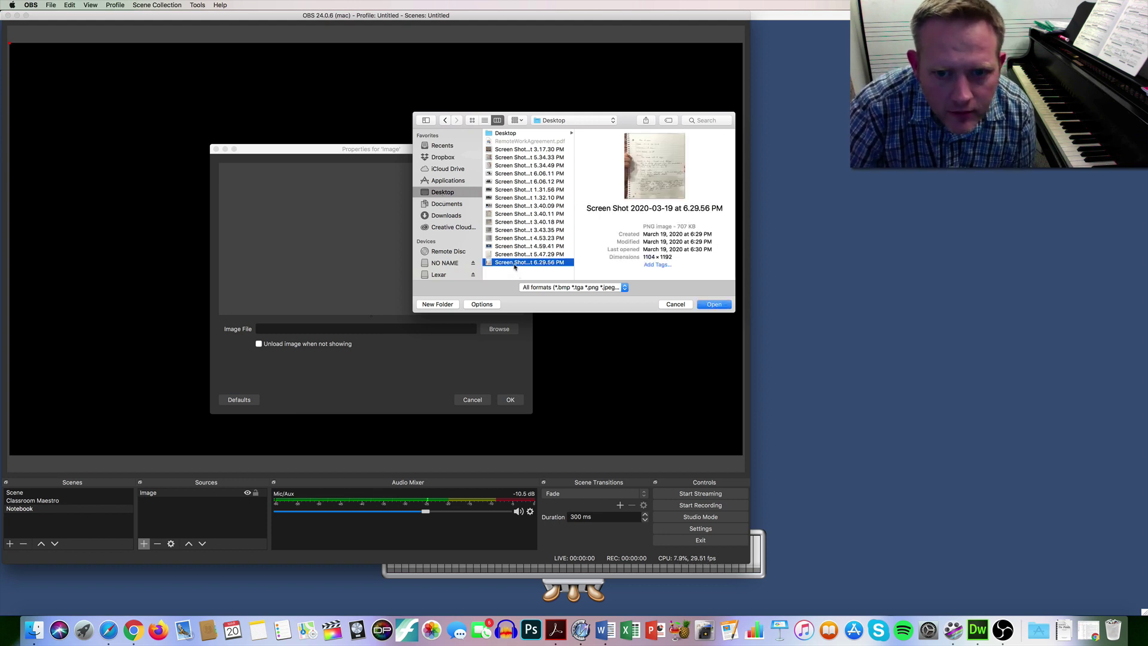
pyautogui.click(714, 305)
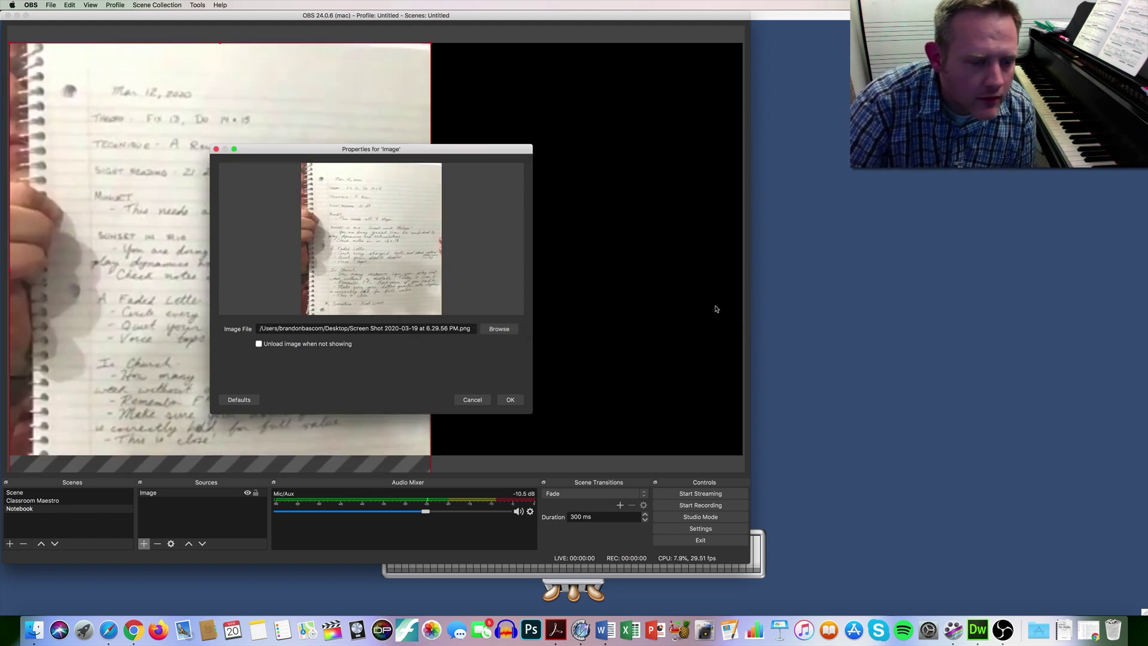
pyautogui.click(499, 329)
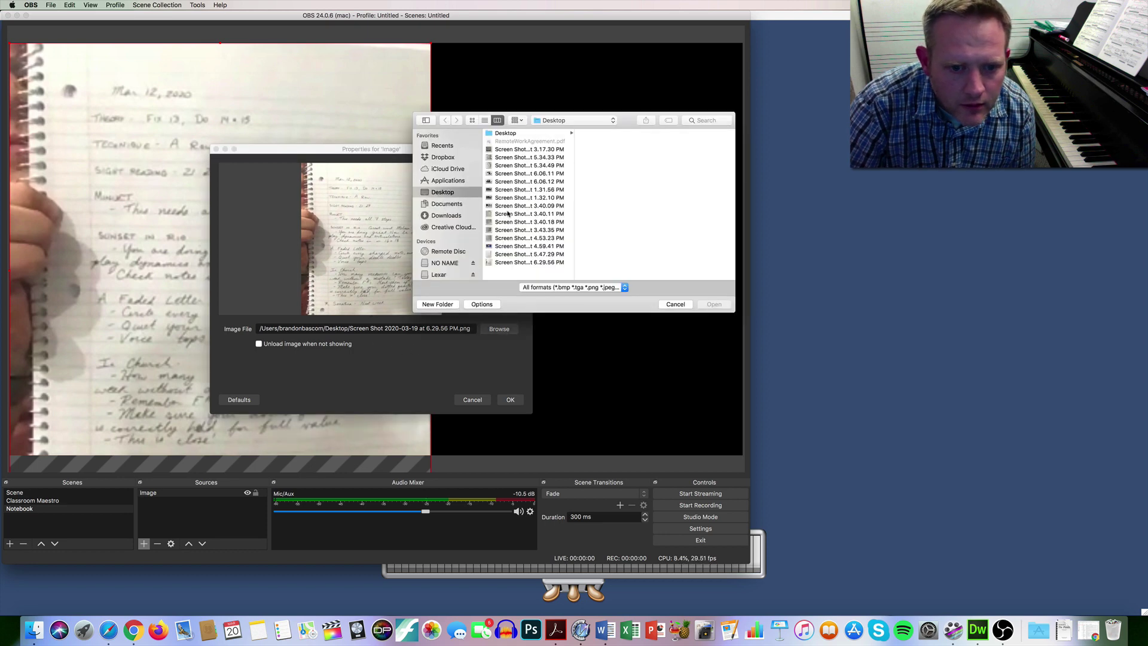
pyautogui.click(507, 214)
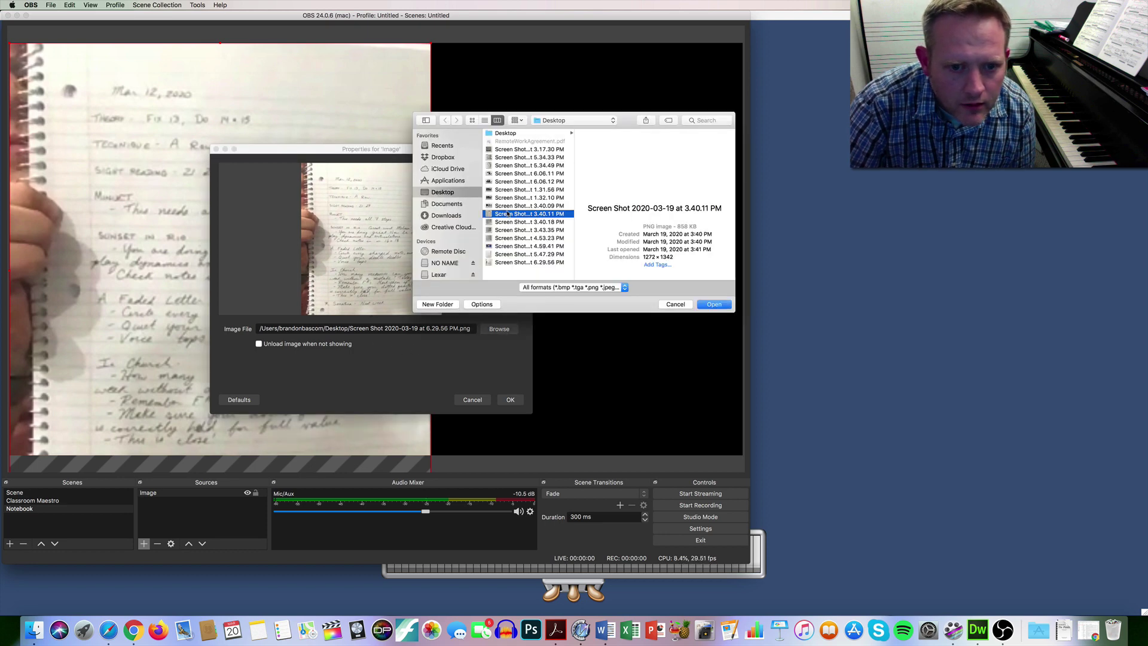
pyautogui.click(714, 305)
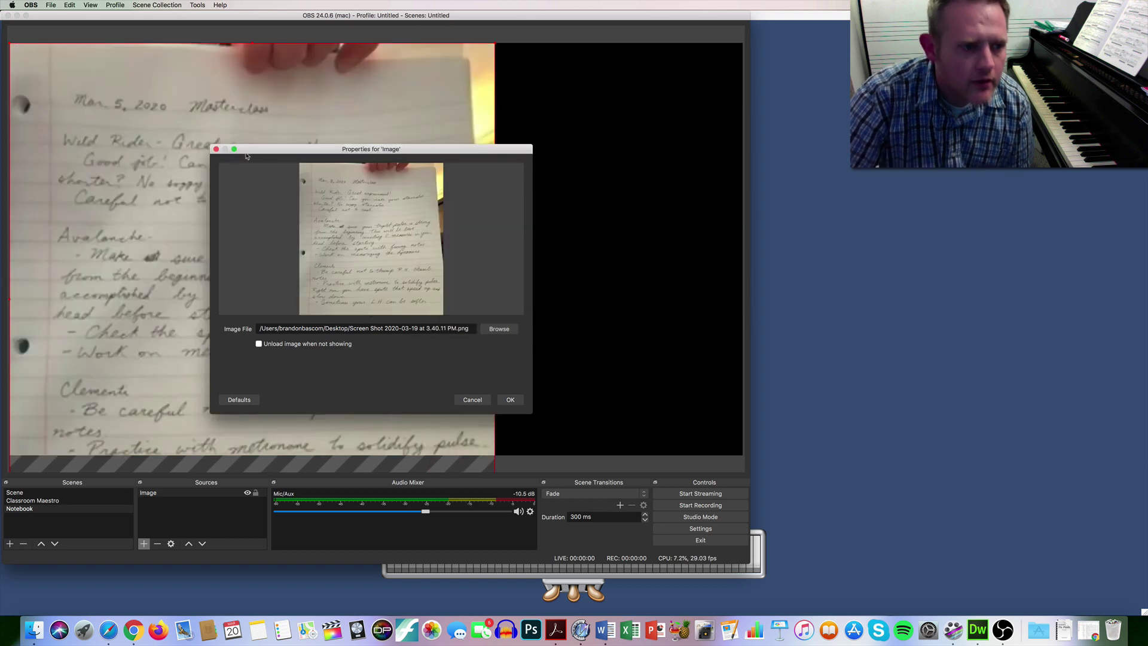
pyautogui.click(508, 399)
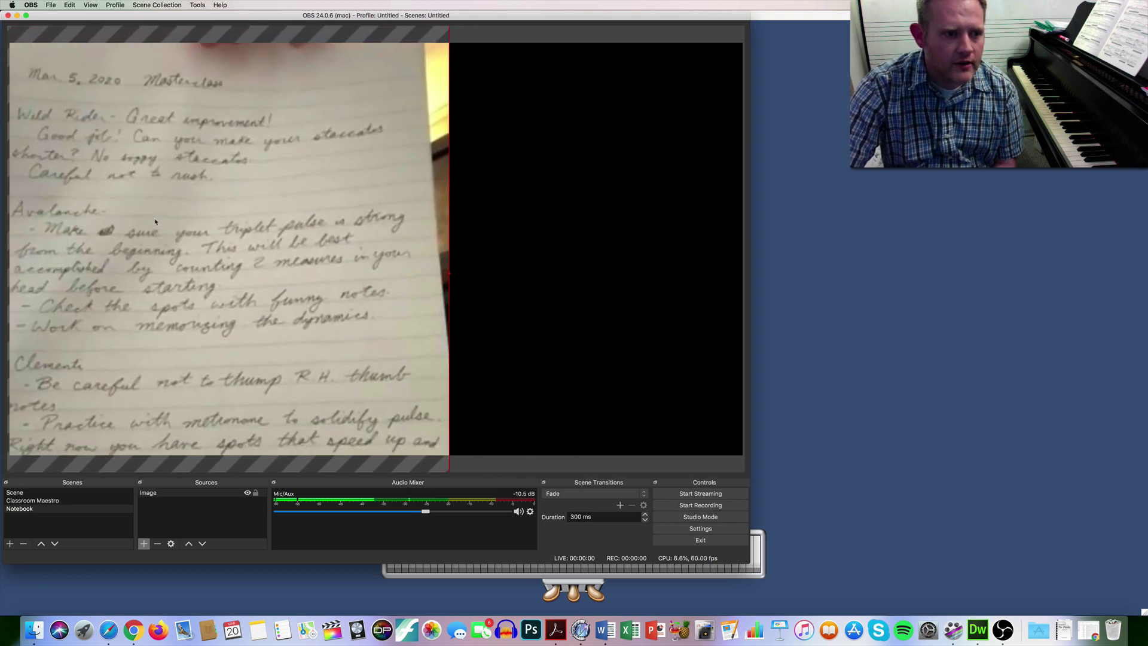
pyautogui.click(539, 246)
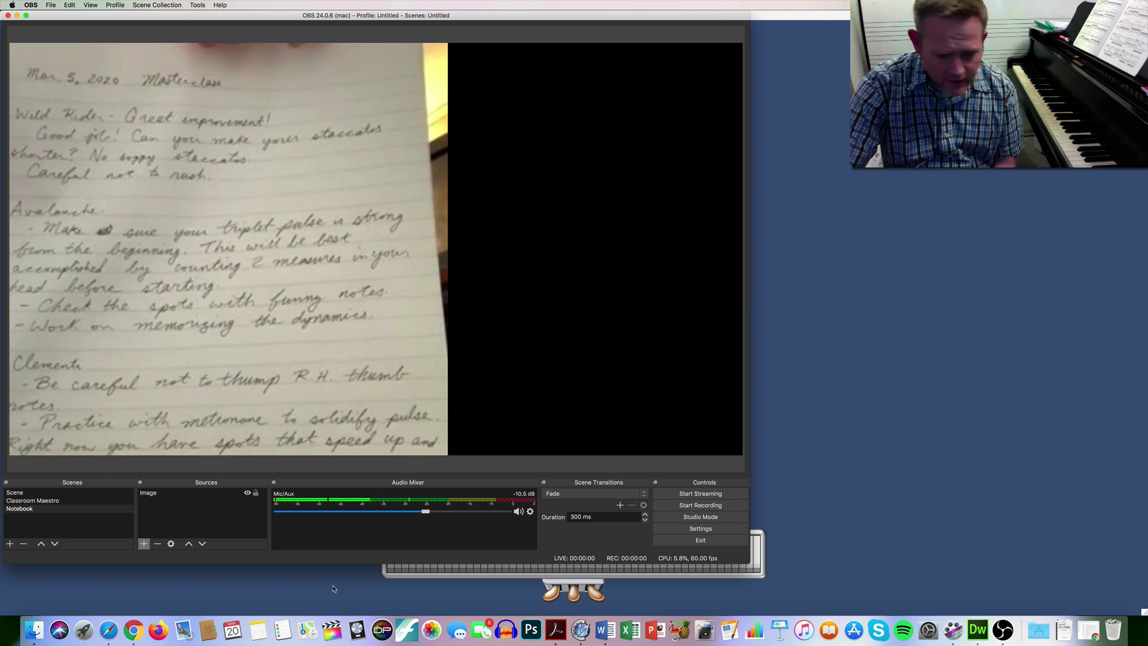
# Open the recent March 20, 2020 lesson-notes document in Word, then return to OBS
pyautogui.click(604, 629)
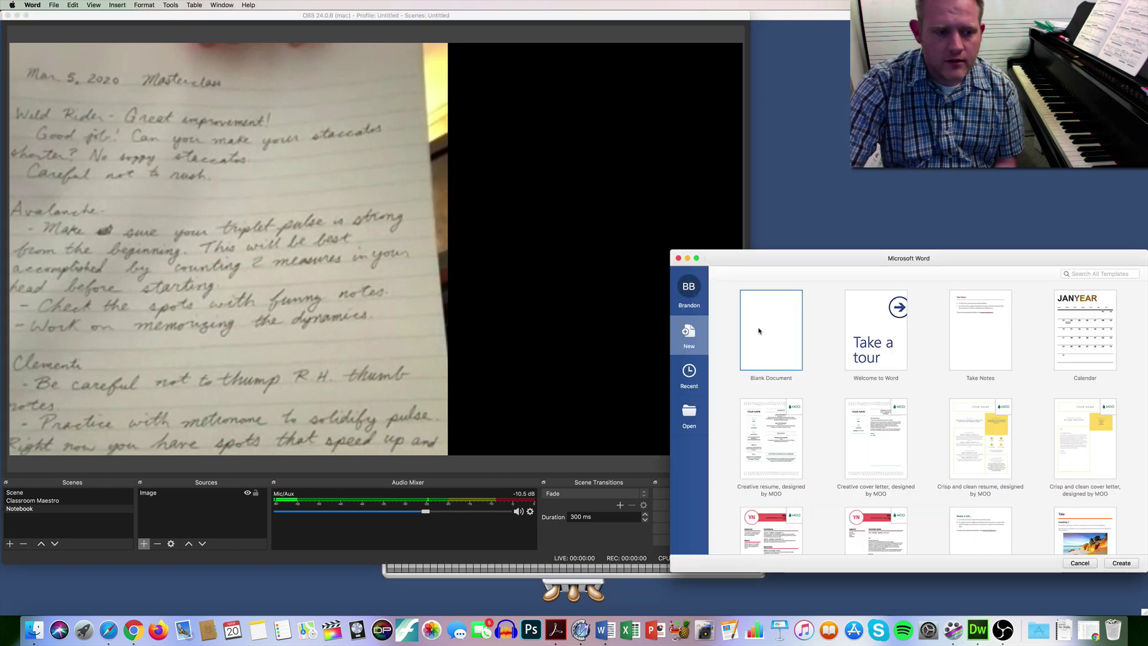
pyautogui.click(55, 5)
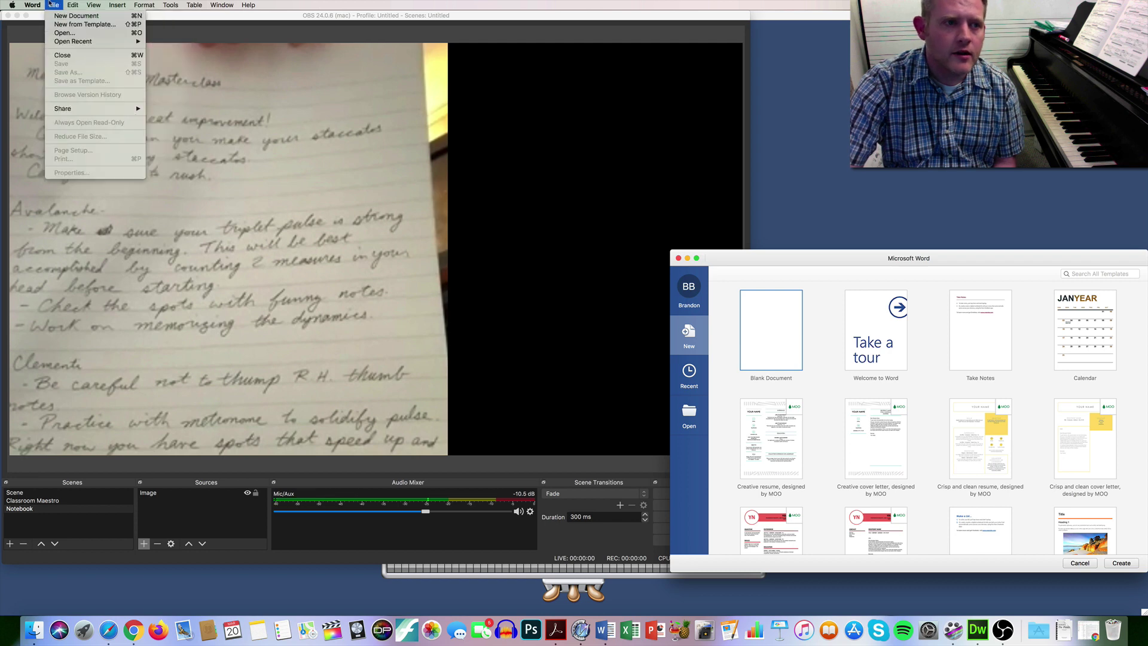
pyautogui.moveTo(89, 41)
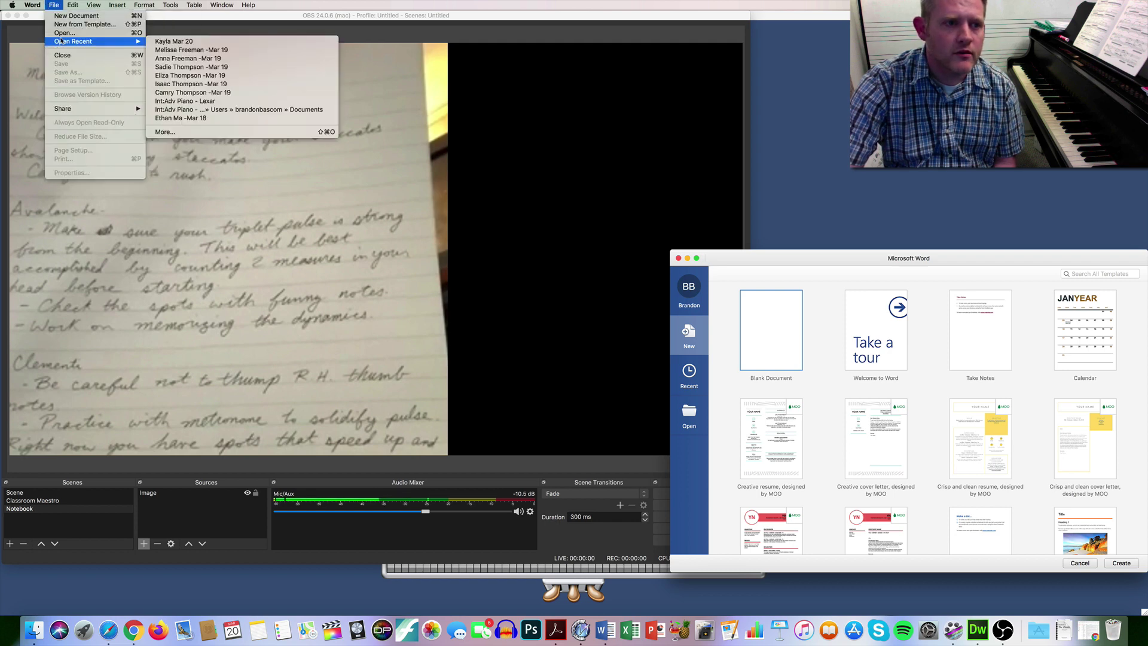
pyautogui.click(168, 41)
pyautogui.click(740, 154)
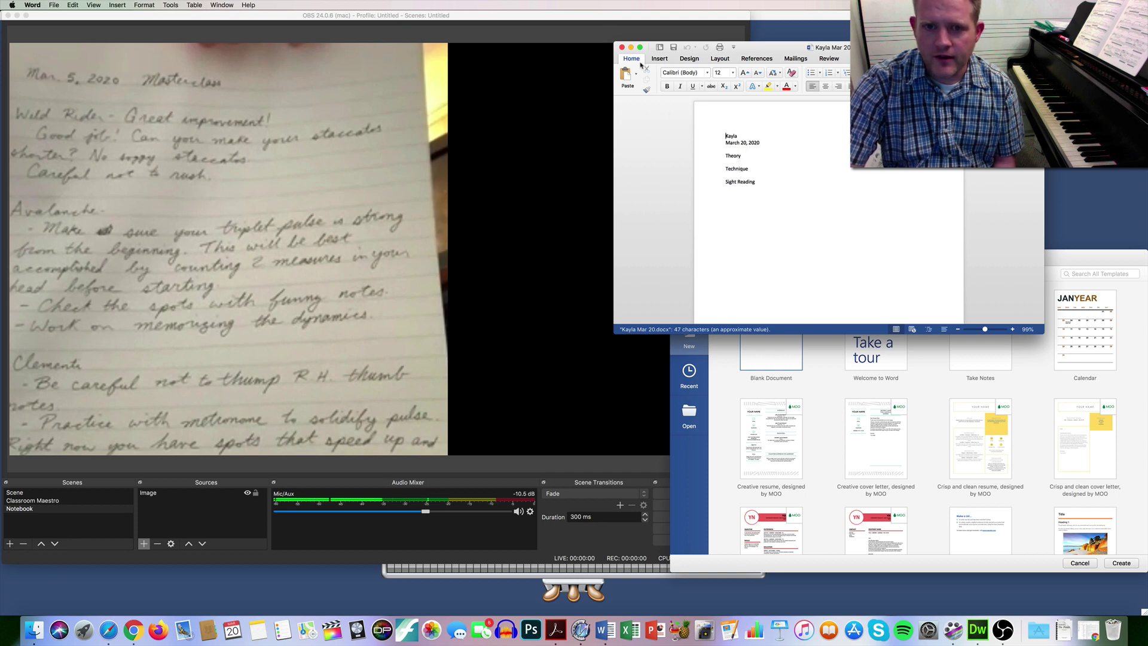
pyautogui.click(2, 545)
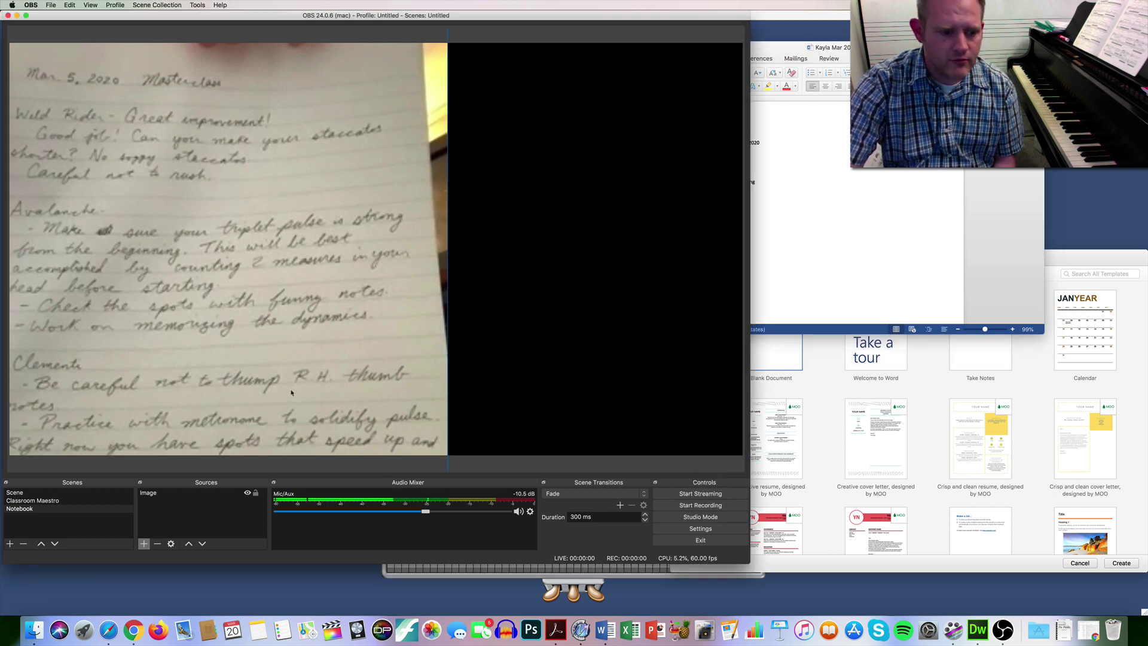
# Add a Window Capture of the Word lesson-notes window to the Notebook scene
pyautogui.click(58, 509)
pyautogui.click(143, 544)
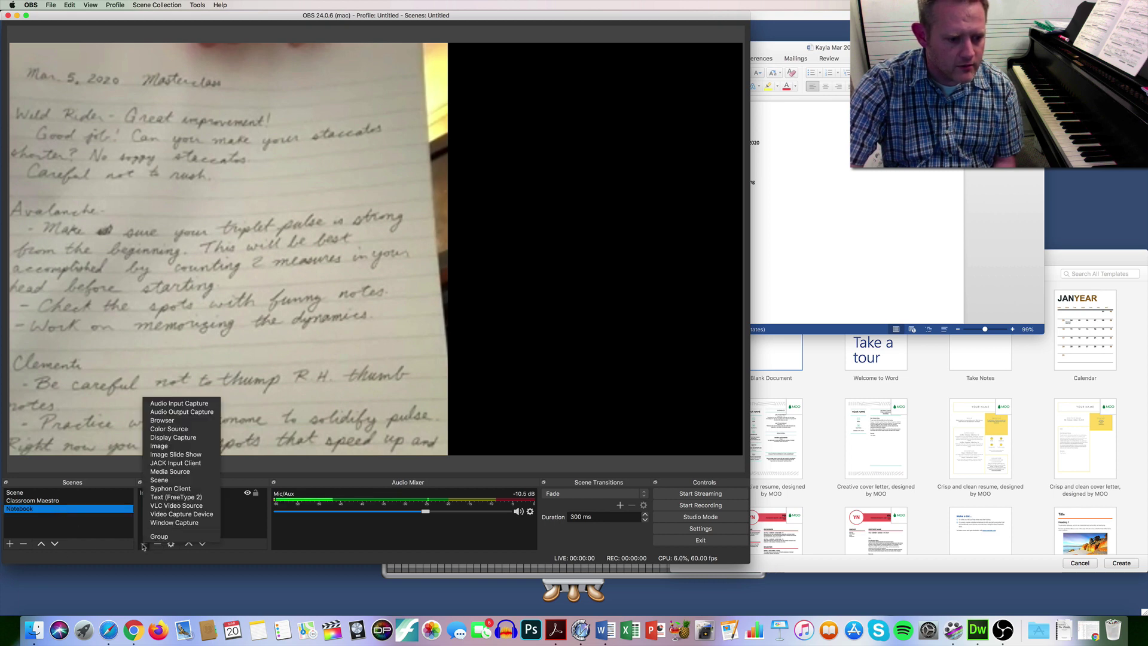
pyautogui.click(167, 523)
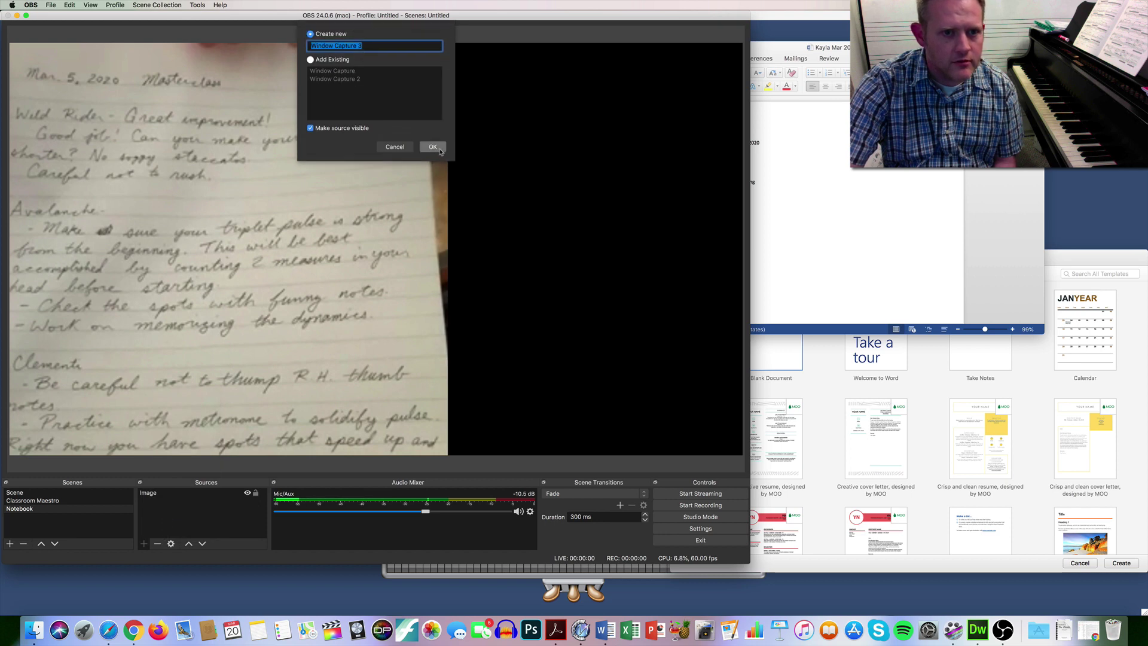
pyautogui.click(432, 147)
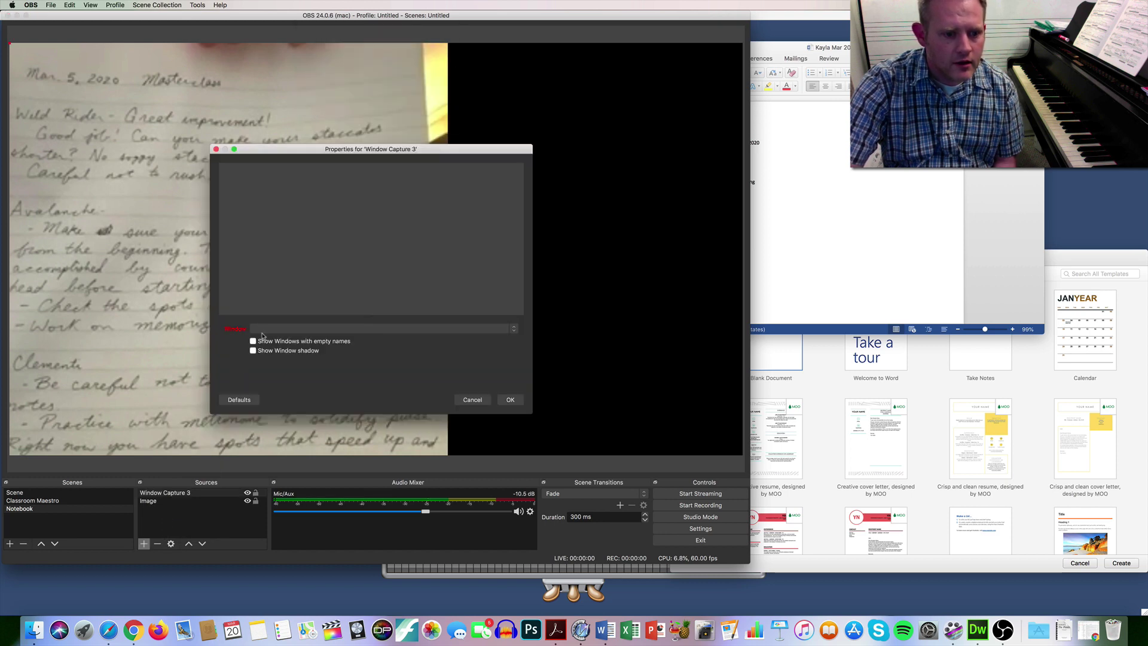
pyautogui.click(262, 330)
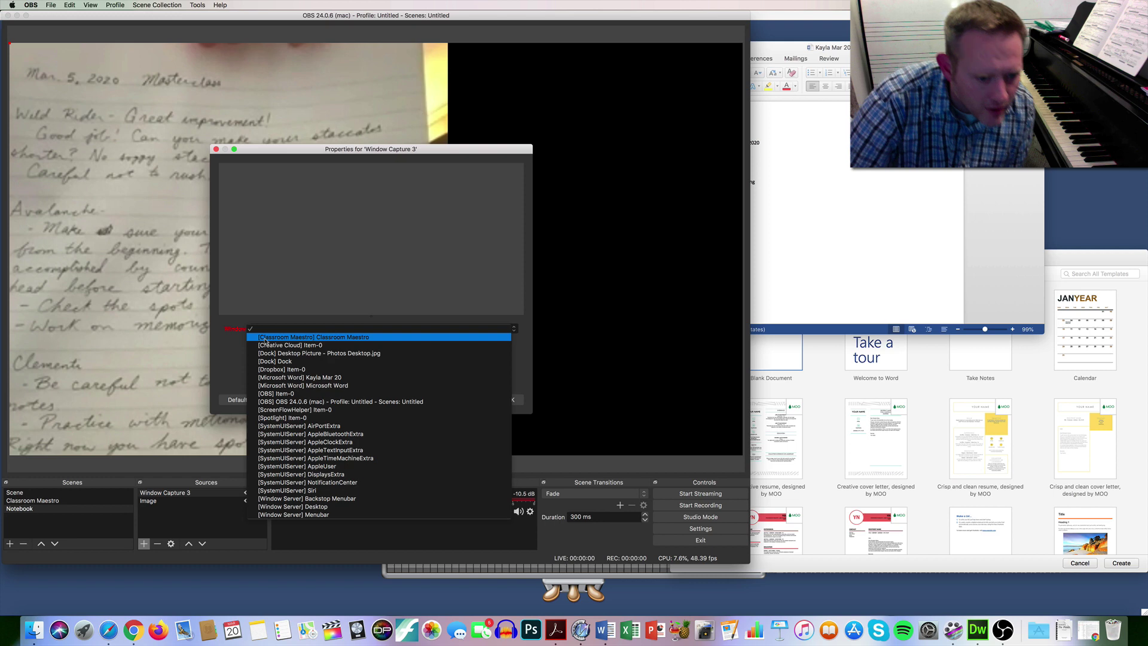
pyautogui.click(325, 377)
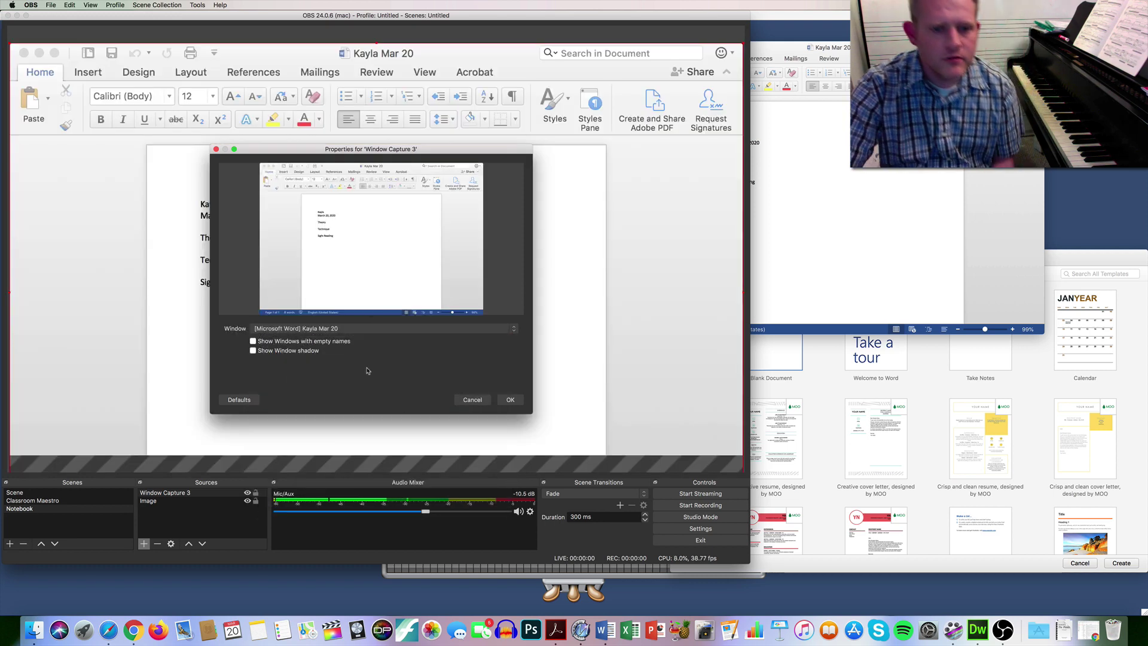
pyautogui.click(503, 403)
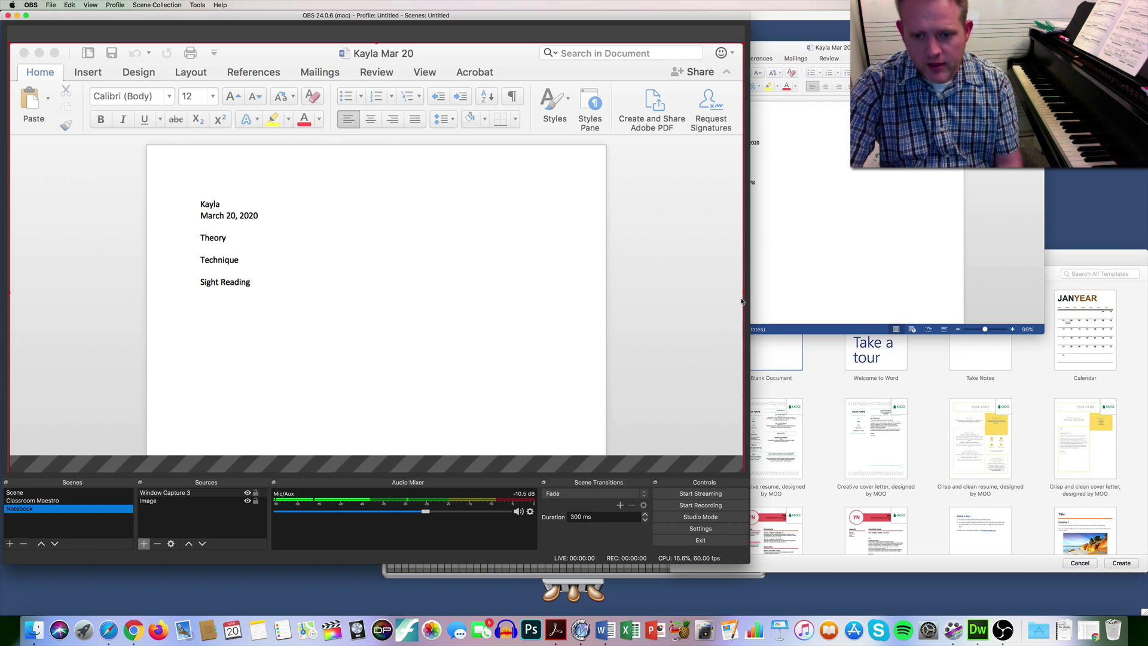
# Crop the Word capture to the page and position it beside the notebook image
pyautogui.moveTo(744, 295); pyautogui.dragTo(610, 301)
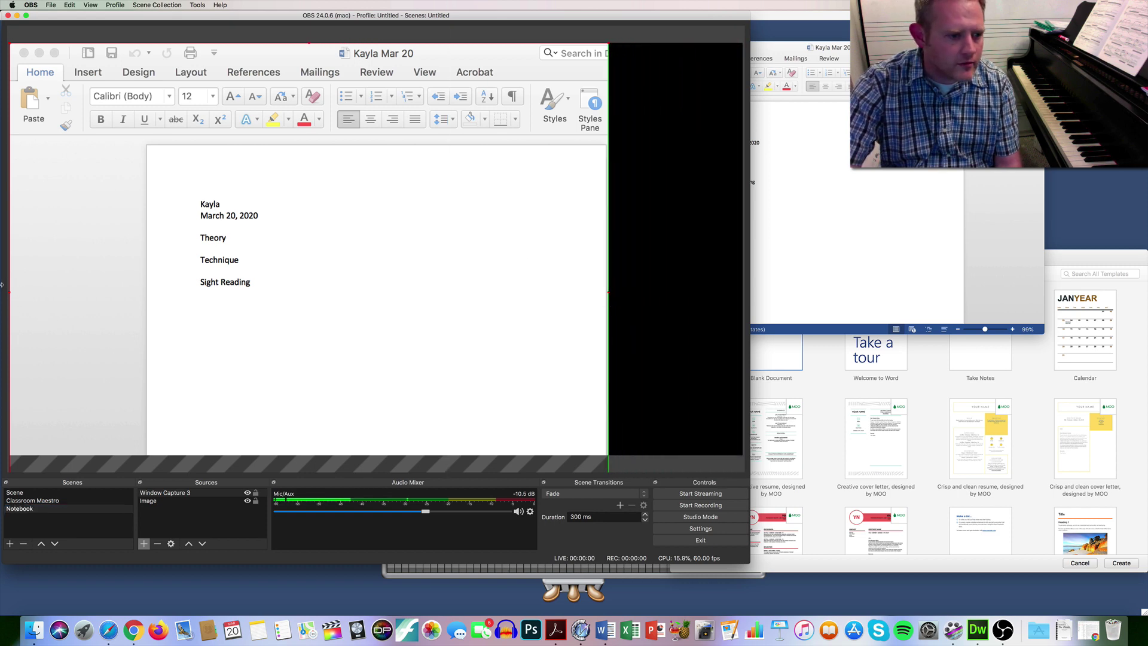
pyautogui.moveTo(9, 294); pyautogui.dragTo(146, 318)
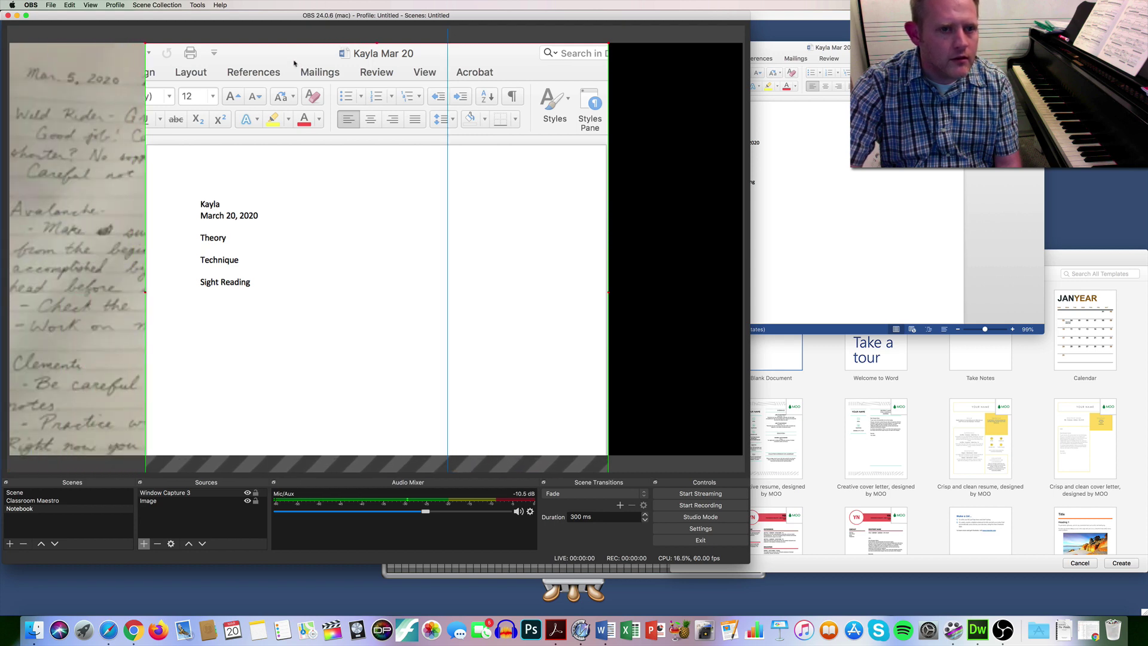
pyautogui.moveTo(295, 54); pyautogui.dragTo(429, 55)
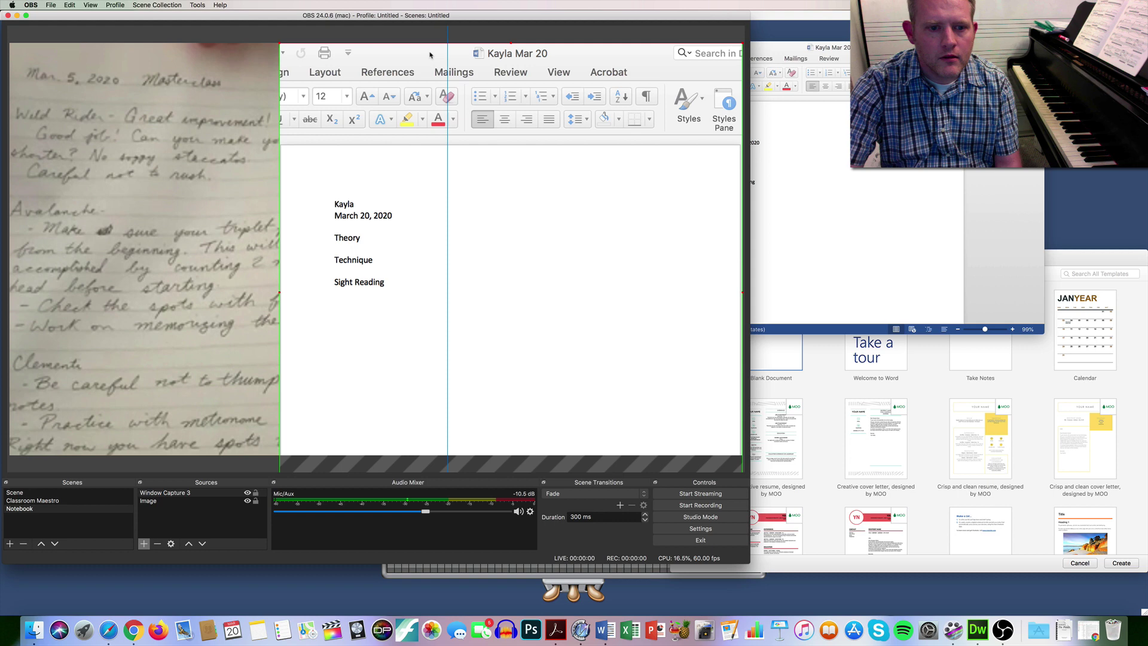
pyautogui.click(135, 197)
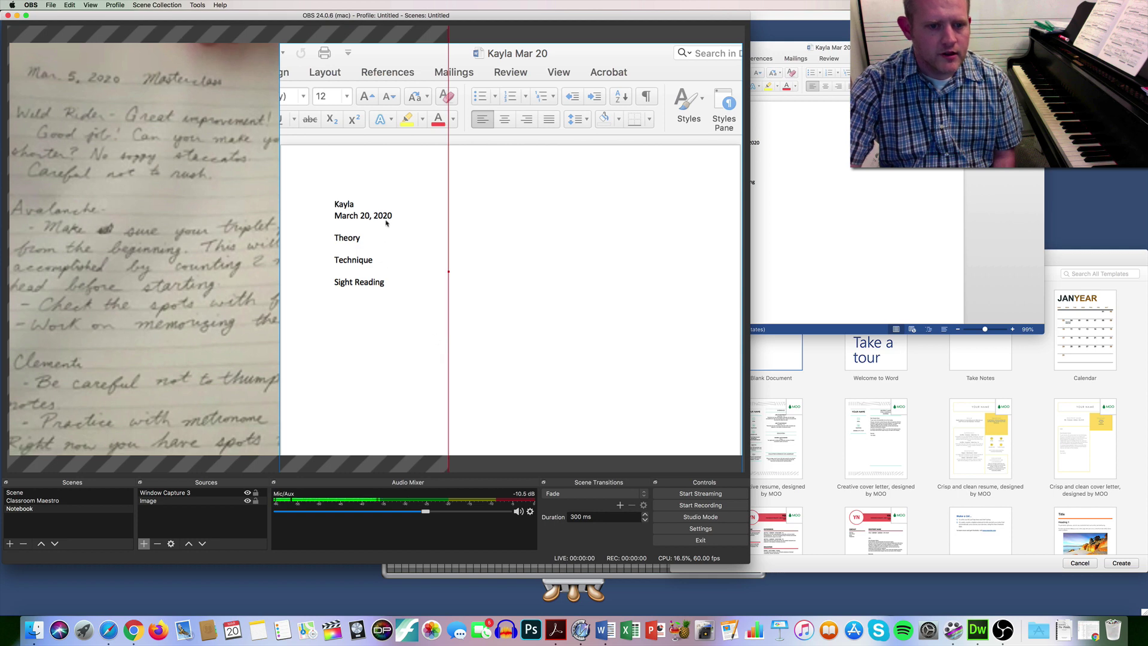
pyautogui.moveTo(105, 228); pyautogui.dragTo(128, 224)
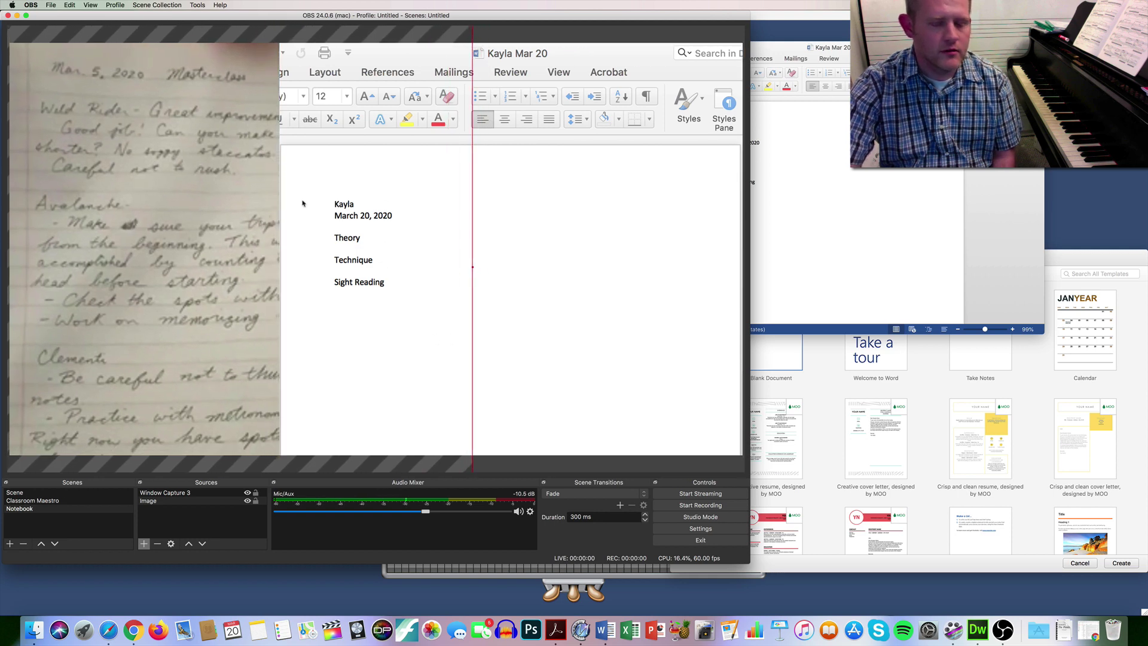
pyautogui.click(12, 493)
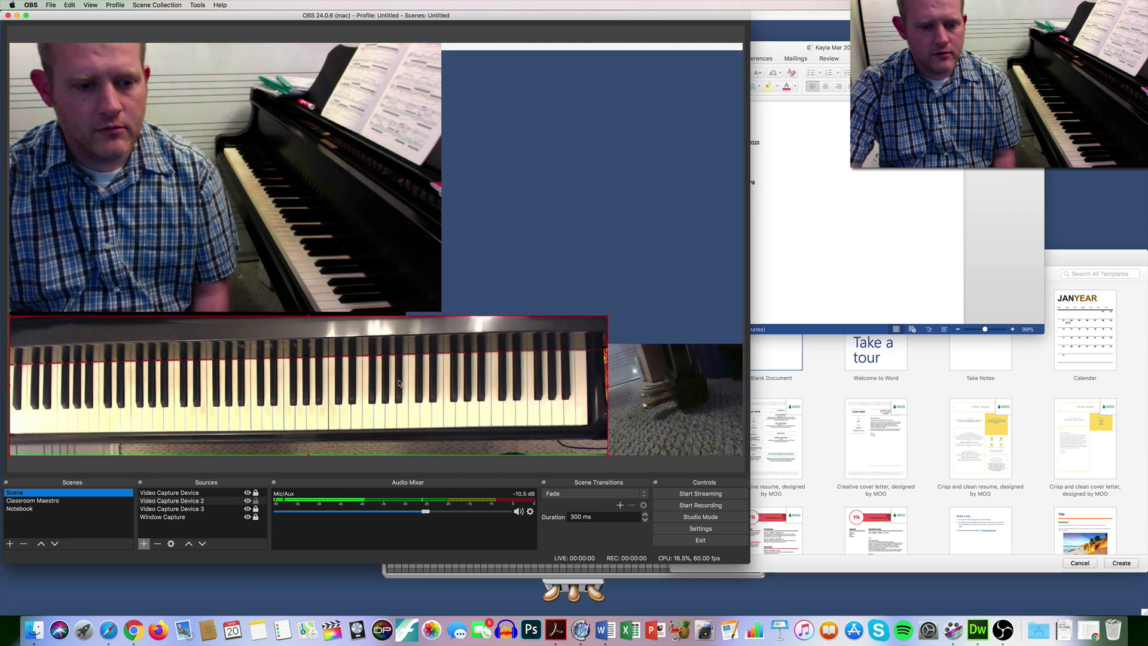
# Take Classroom Maestro out of full screen via Window > Exit Full Screen, then return to OBS
pyautogui.press('super+Tab')
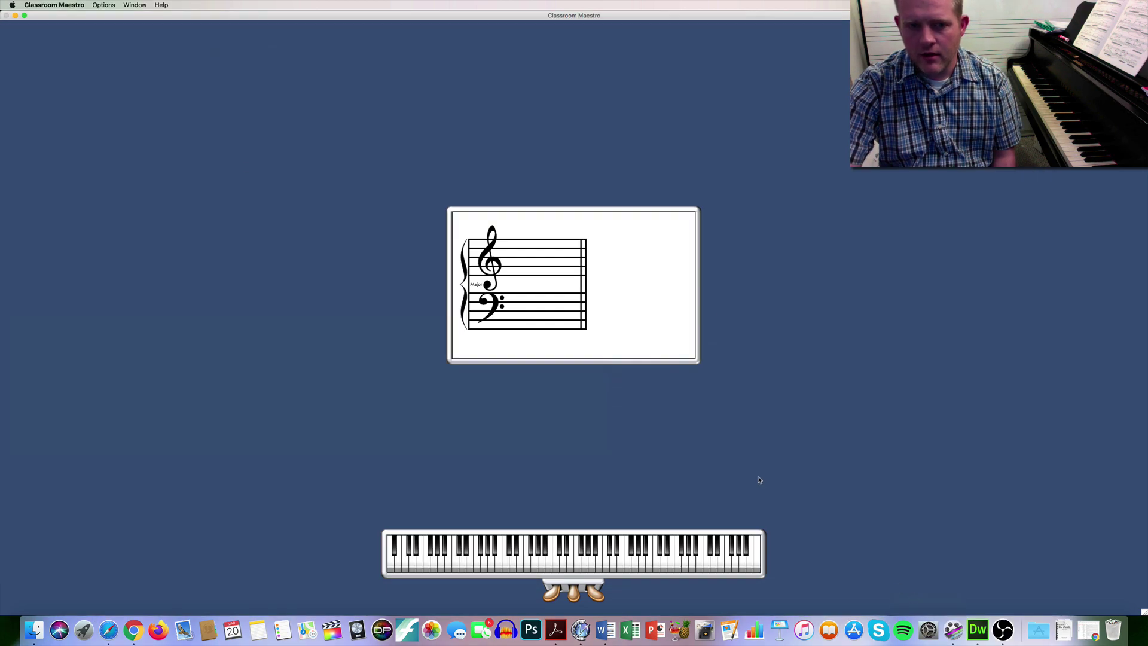
pyautogui.click(141, 4)
pyautogui.click(143, 27)
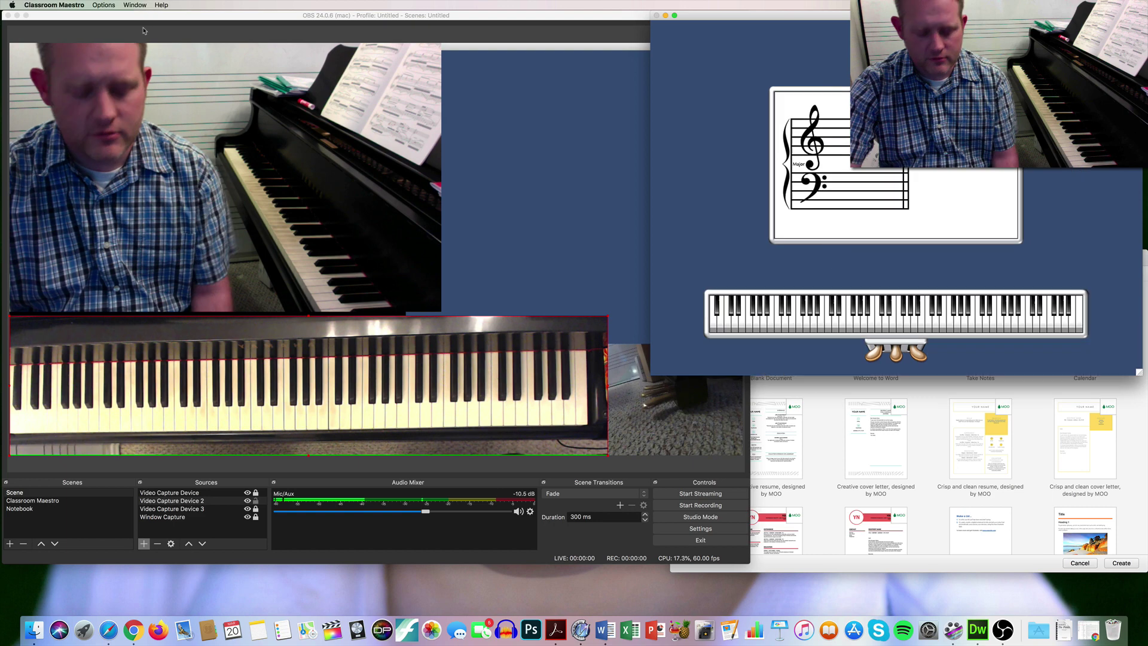
pyautogui.click(143, 30)
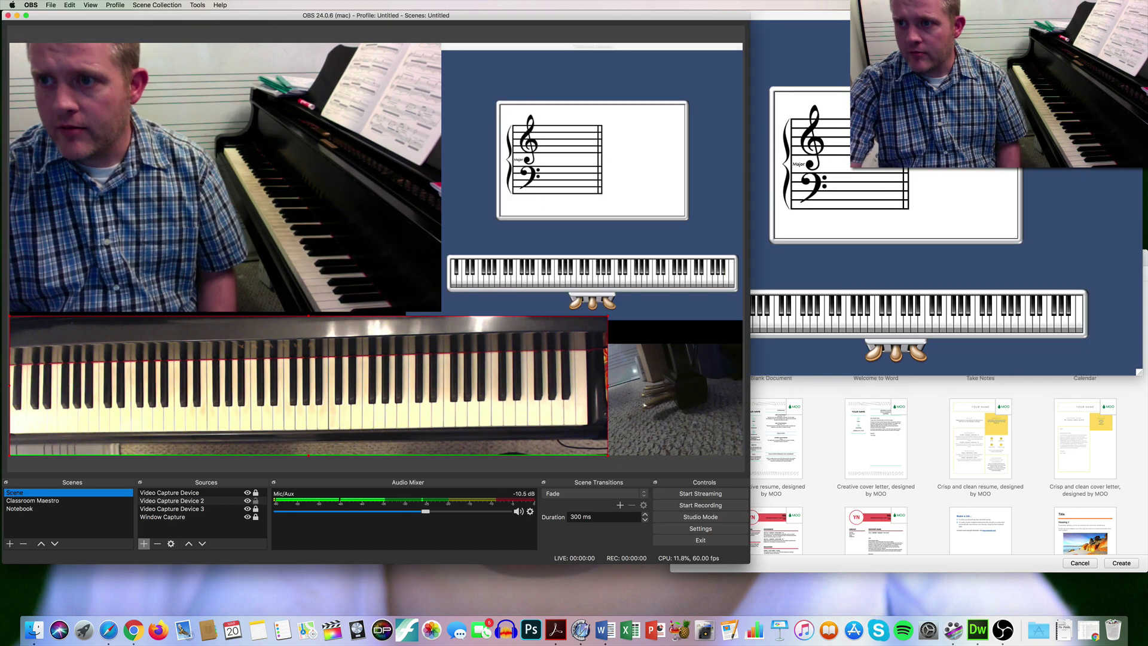
# Launch the Zoom app from Spotlight search
pyautogui.press('super+space')
pyautogui.write('classzoom.us')
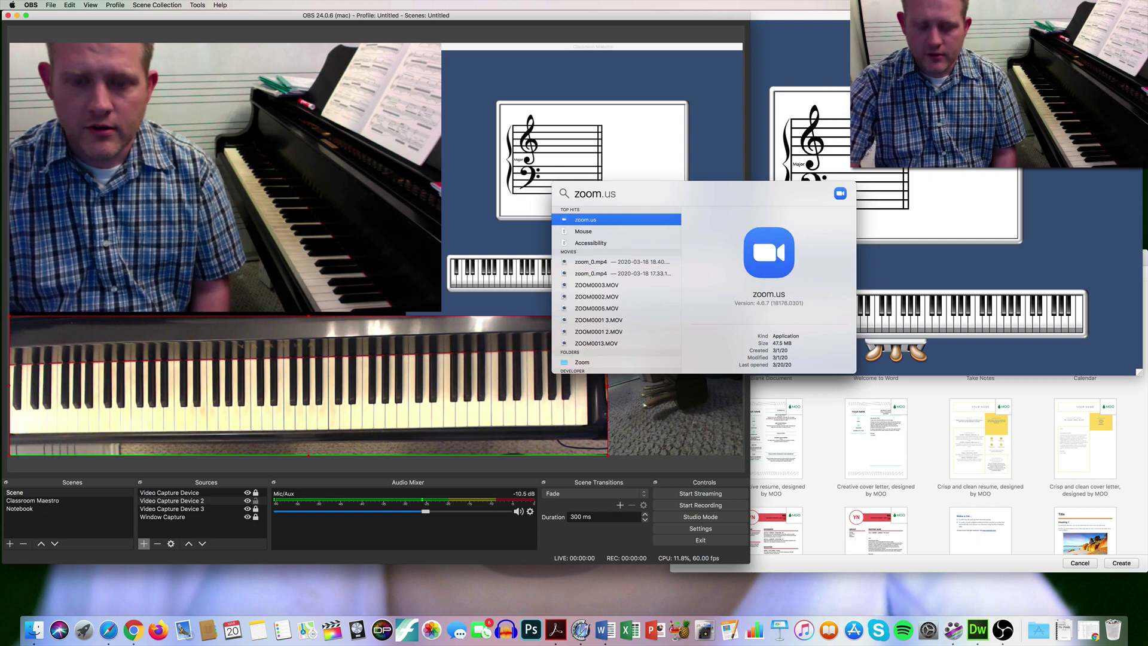
pyautogui.press('Return')
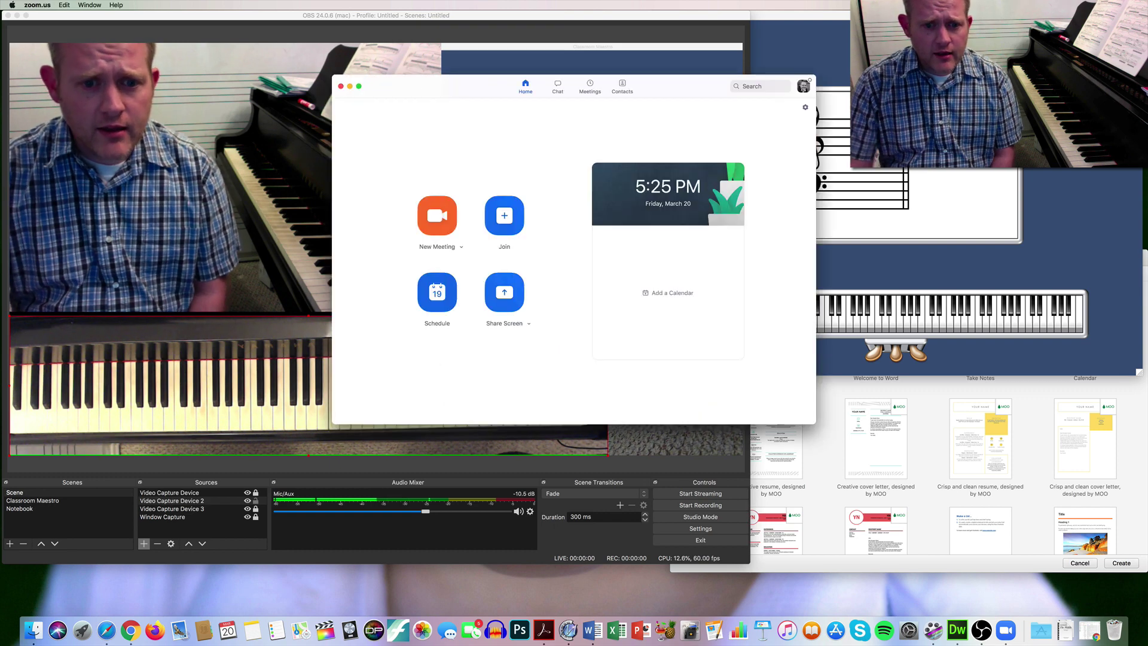
# Start a new Zoom meeting with computer audio and share the OBS window full screen
pyautogui.click(442, 201)
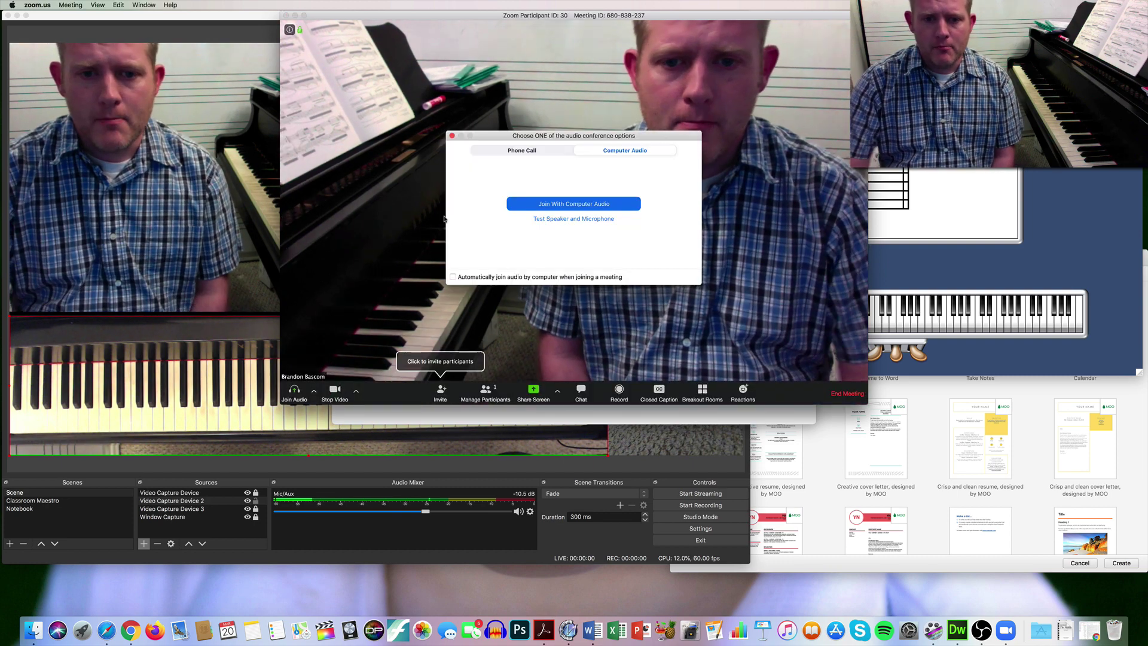
pyautogui.click(544, 208)
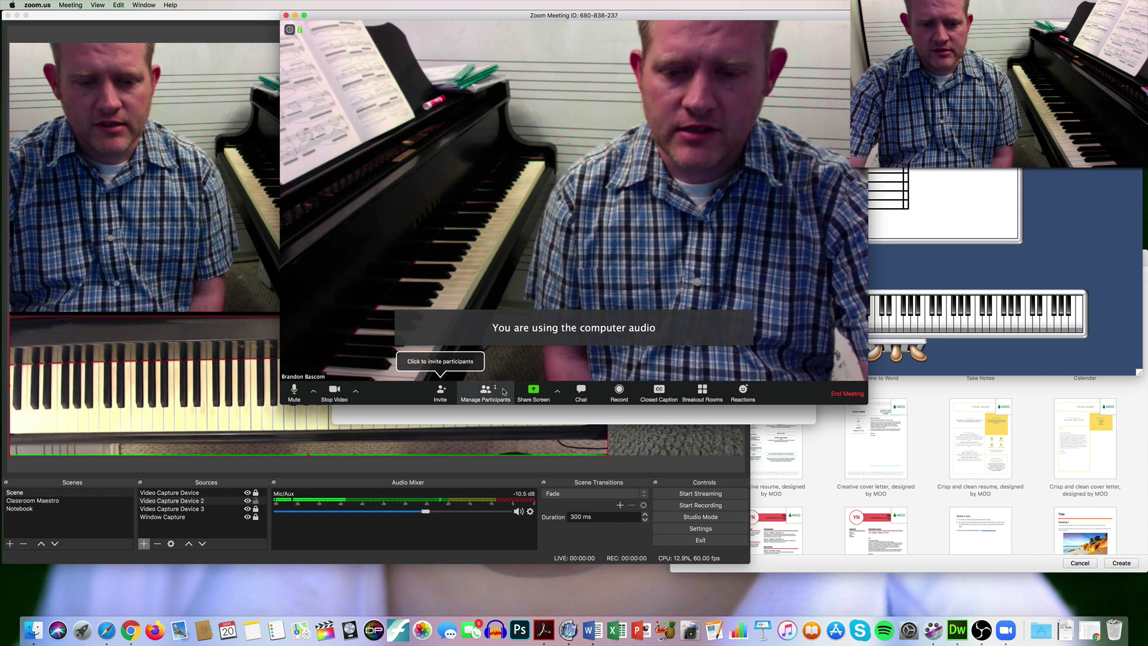
pyautogui.click(532, 391)
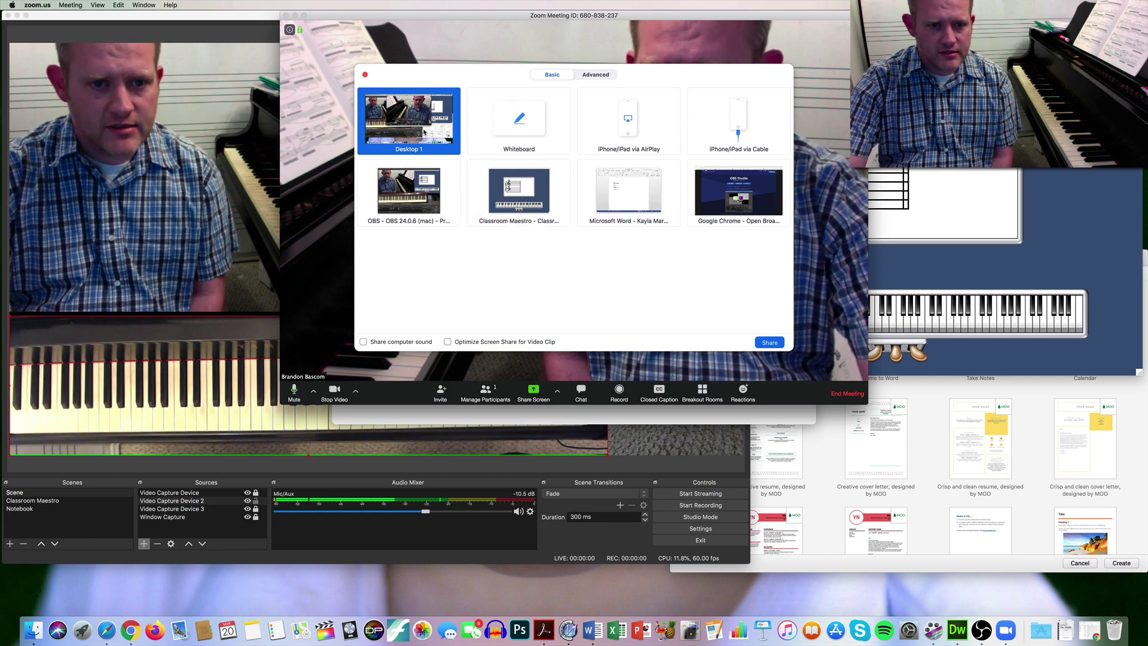
pyautogui.click(428, 196)
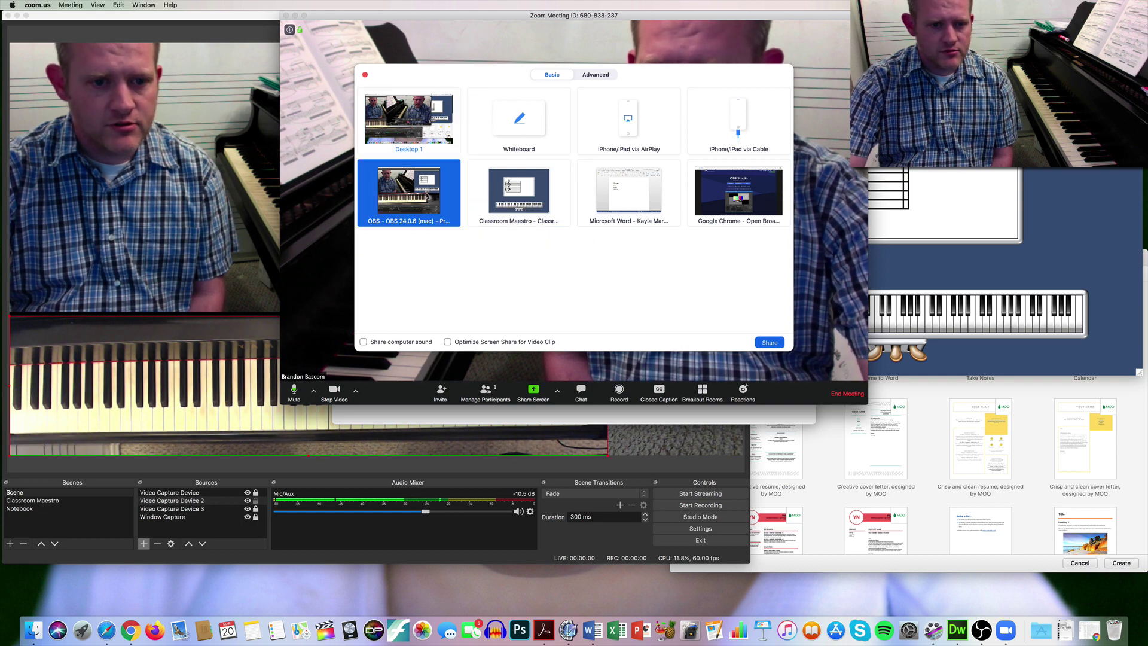
pyautogui.click(771, 342)
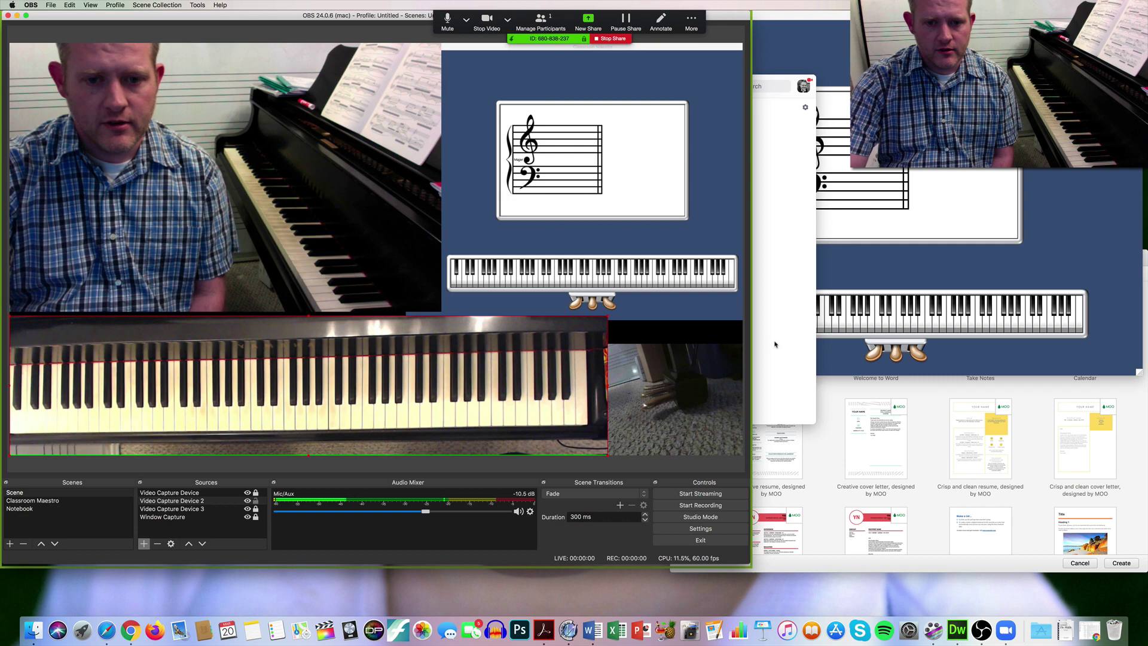
pyautogui.click(27, 16)
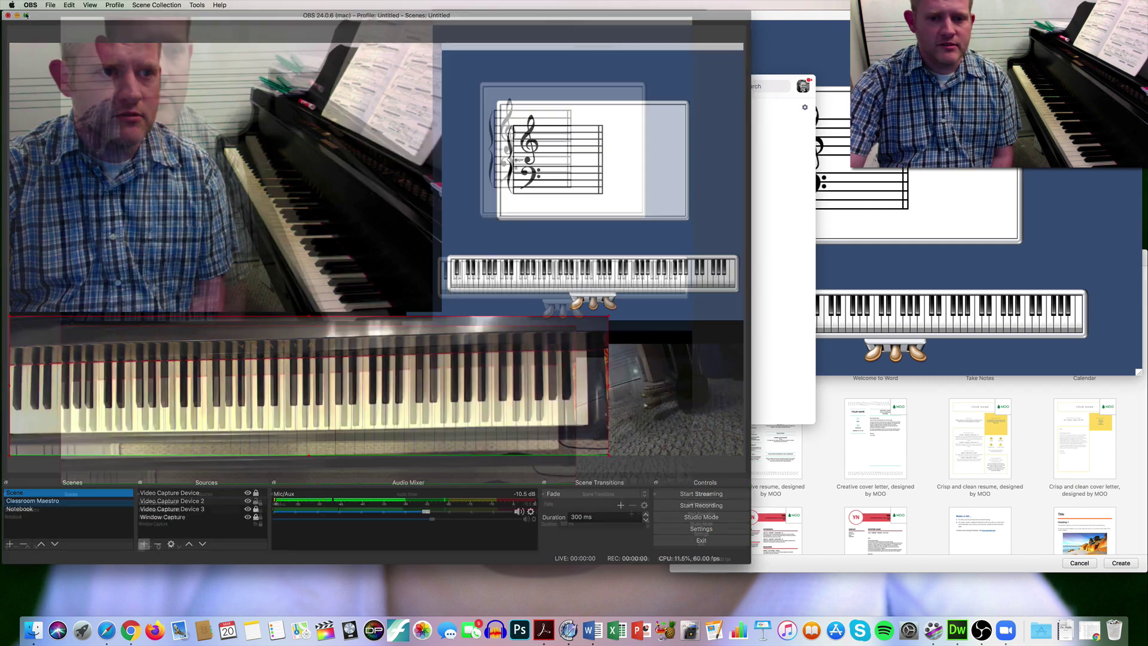